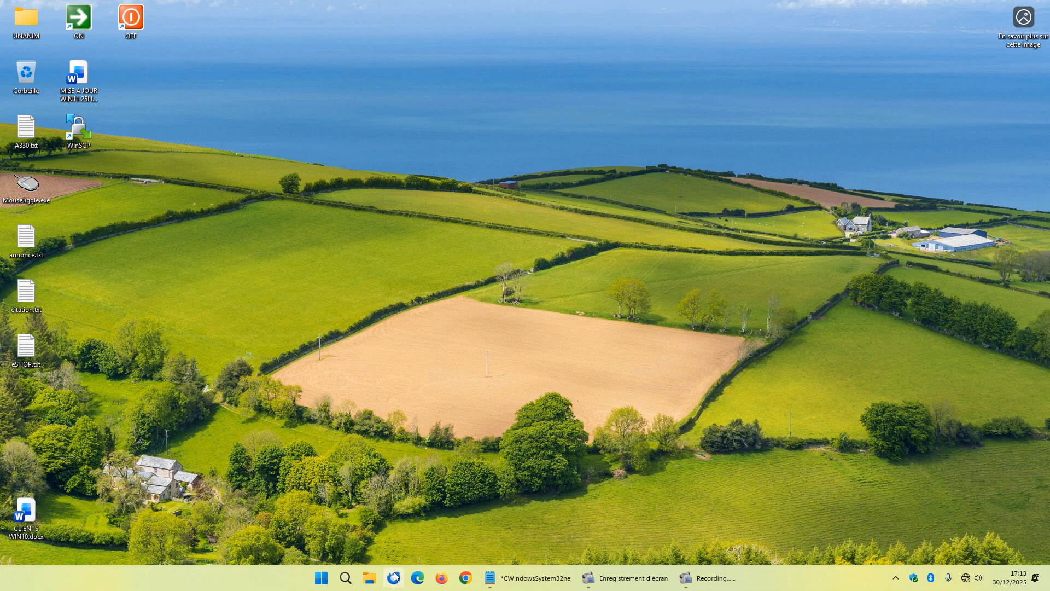
# - Check the Ethernet adapter's name among the network connections in the Control Panel's Network and Sharing Center, closing the windows when finished
pyautogui.click(345, 579)
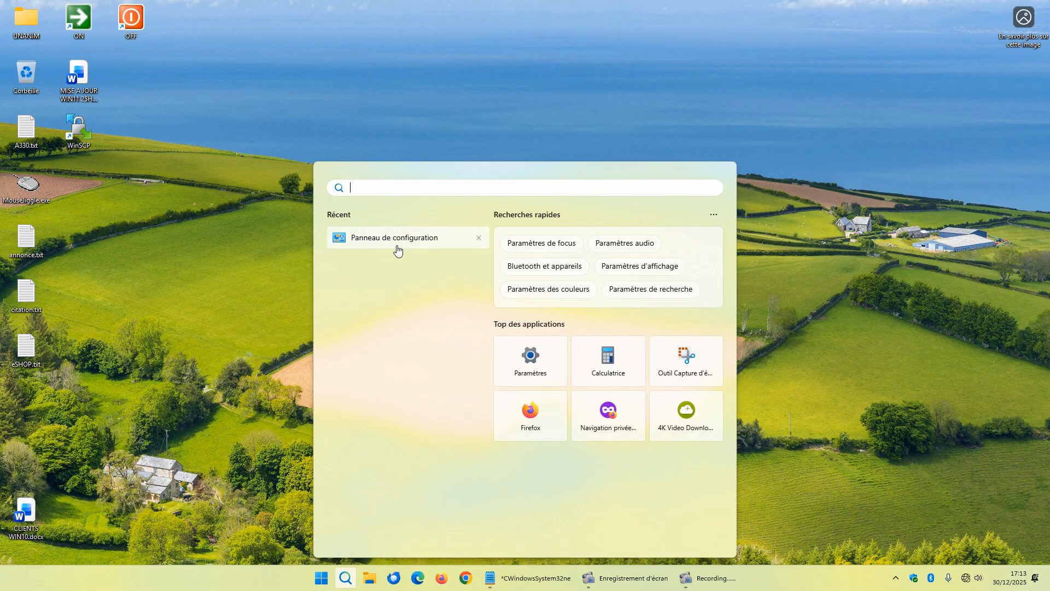
pyautogui.write('panne')
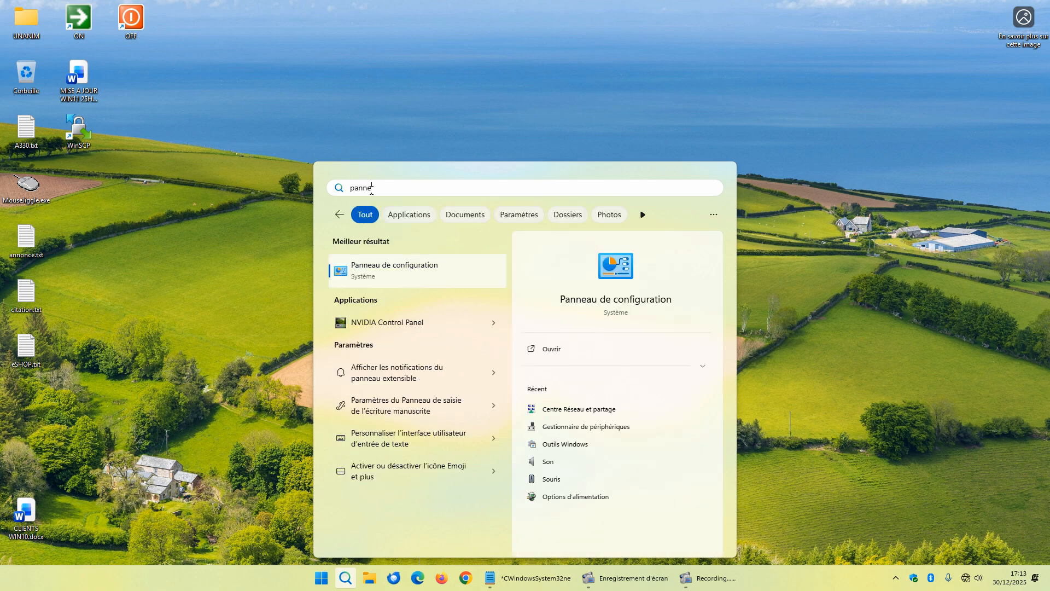
pyautogui.click(383, 270)
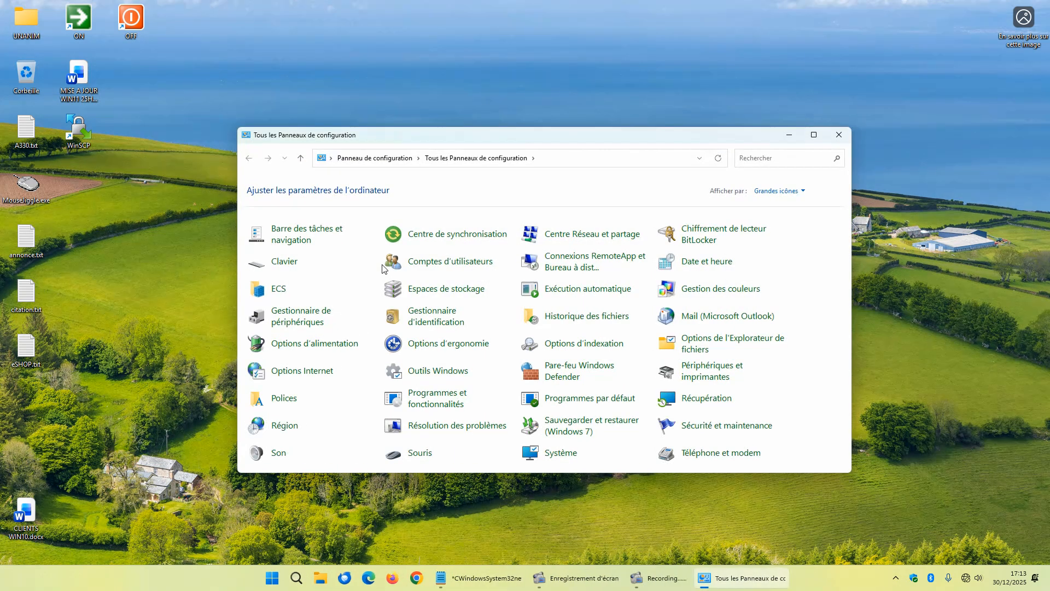
pyautogui.click(562, 241)
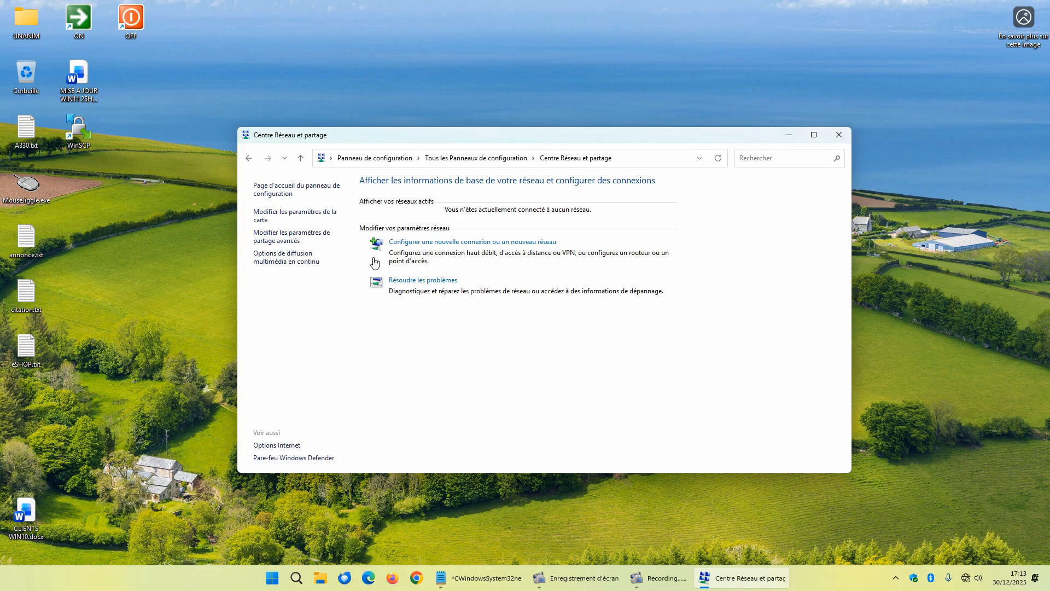
pyautogui.click(293, 219)
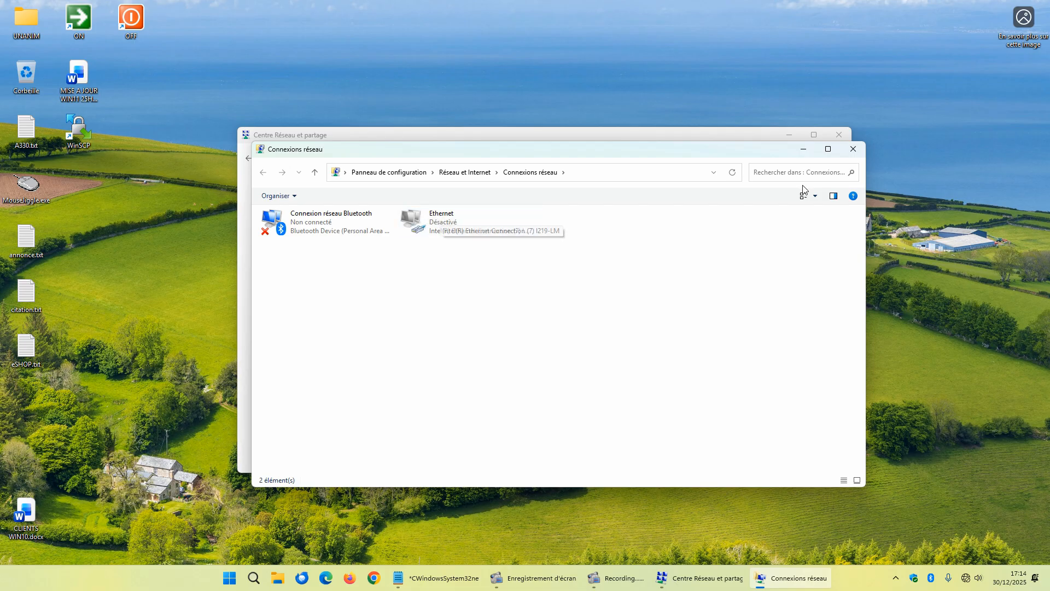
pyautogui.click(851, 156)
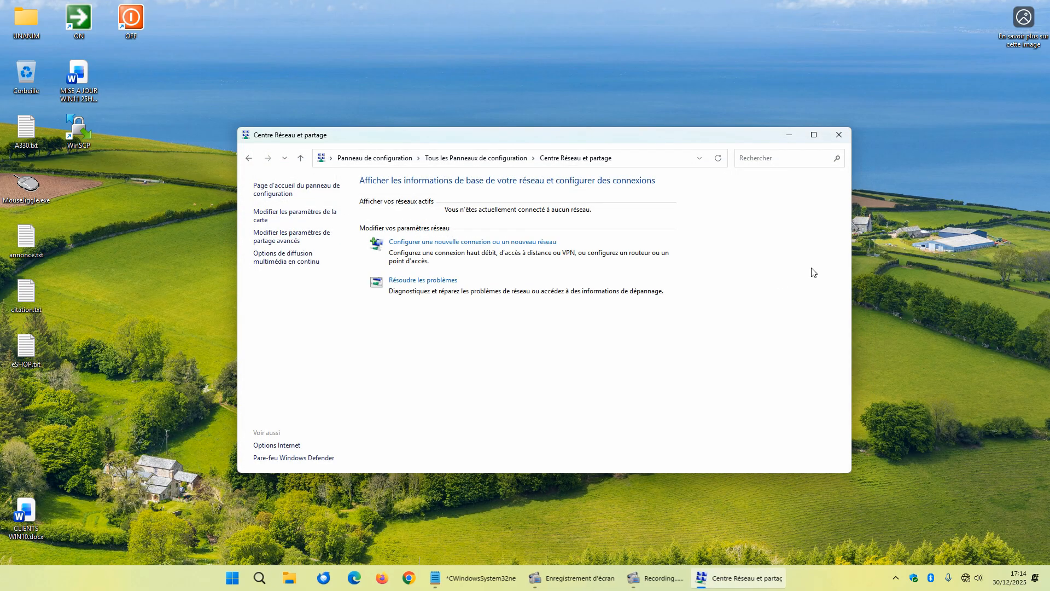
pyautogui.click(839, 137)
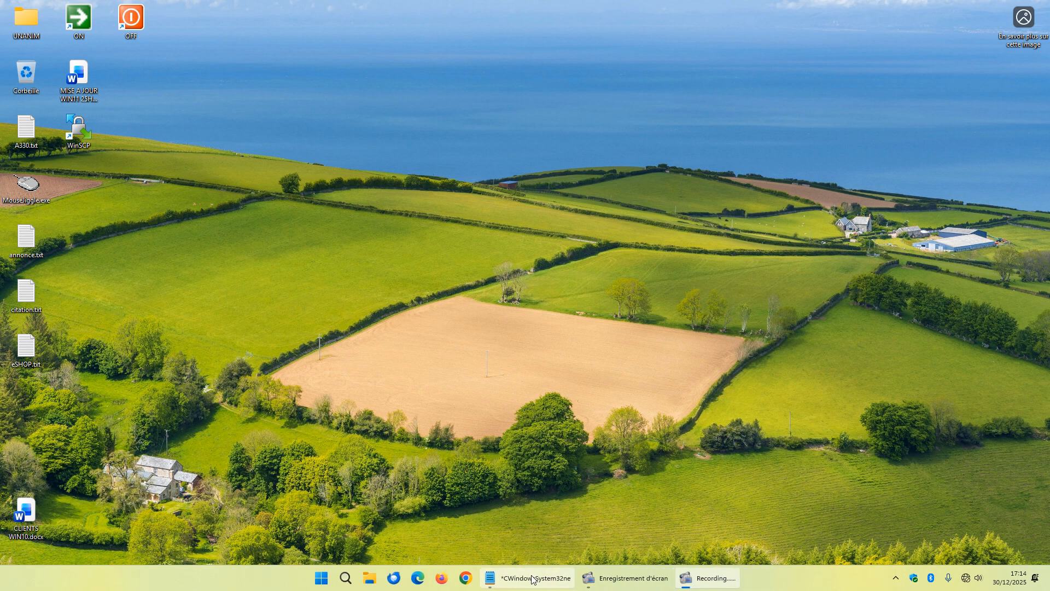
pyautogui.moveTo(532, 579)
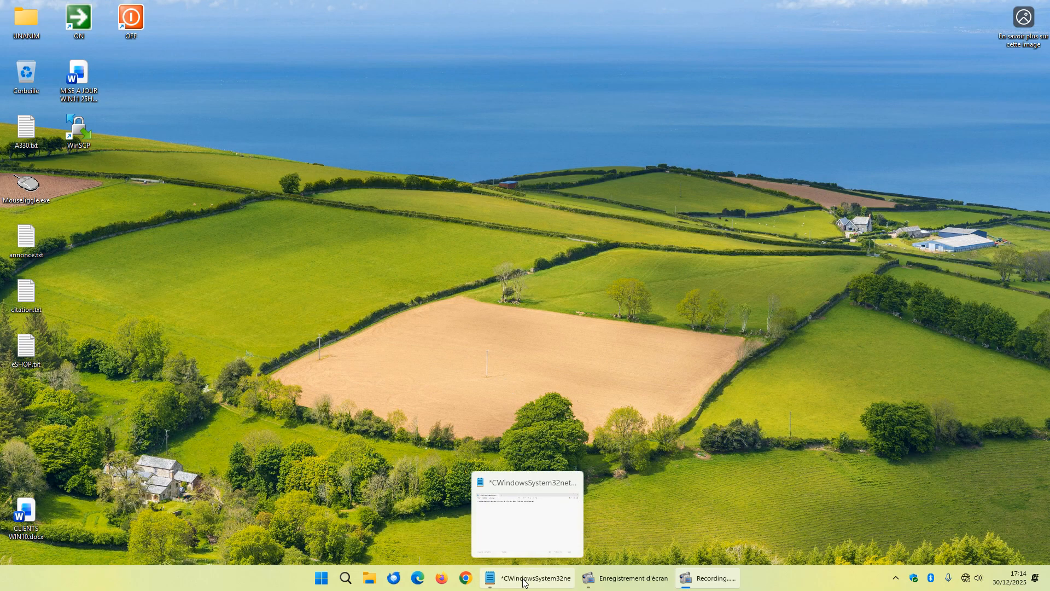
pyautogui.click(316, 584)
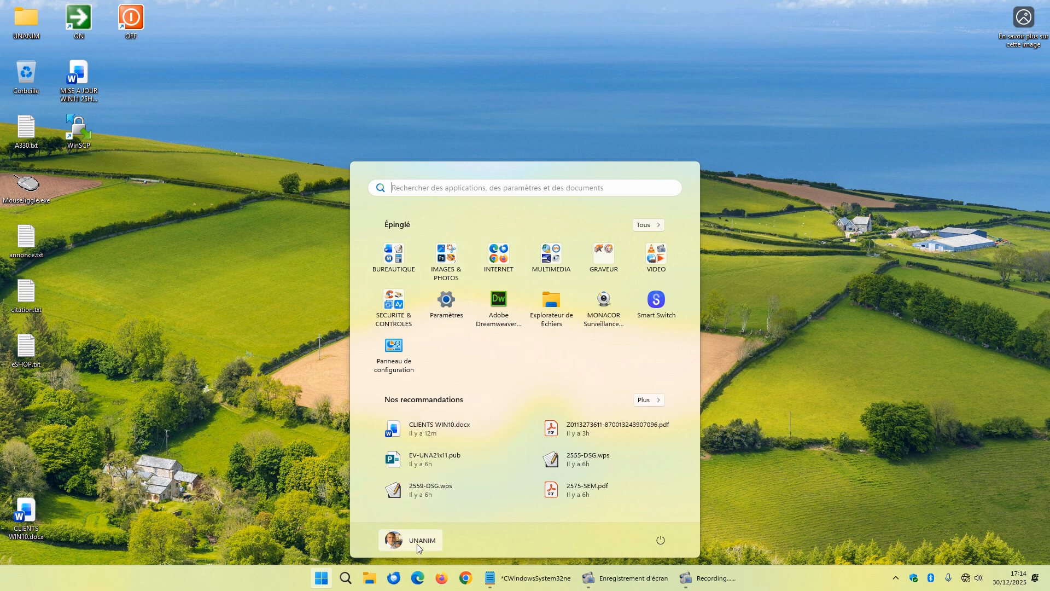
pyautogui.click(345, 578)
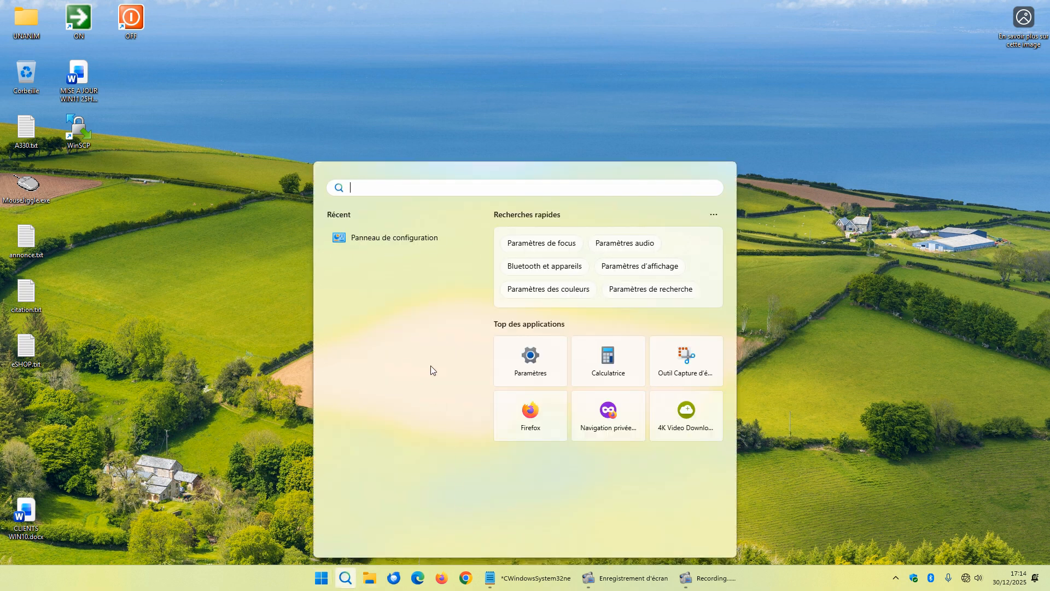
pyautogui.write('bloc-notes')
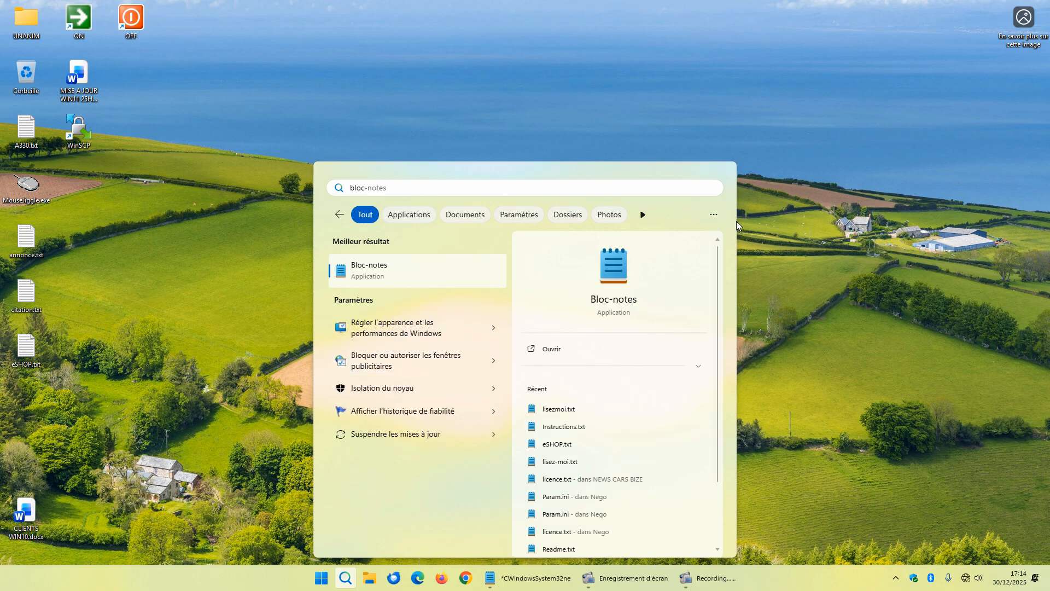
pyautogui.click(814, 265)
# - Switch to the open Notepad note, duplicate the netsh command two lines below, and change the copy's ending to admin=enabled
pyautogui.click(529, 578)
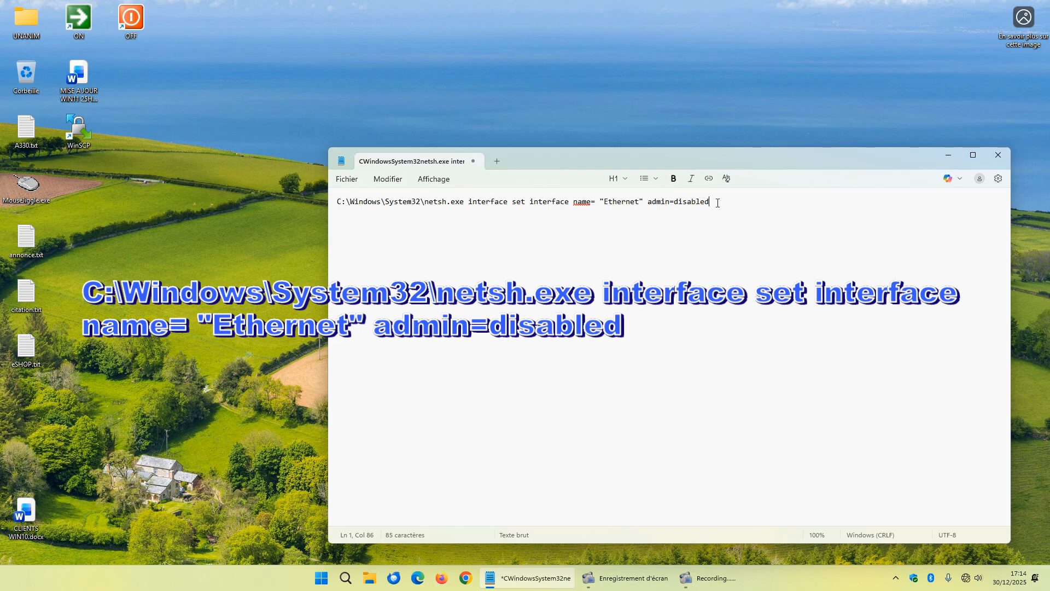
pyautogui.moveTo(716, 202); pyautogui.dragTo(327, 192)
pyautogui.hotkey('ctrl', 'c')
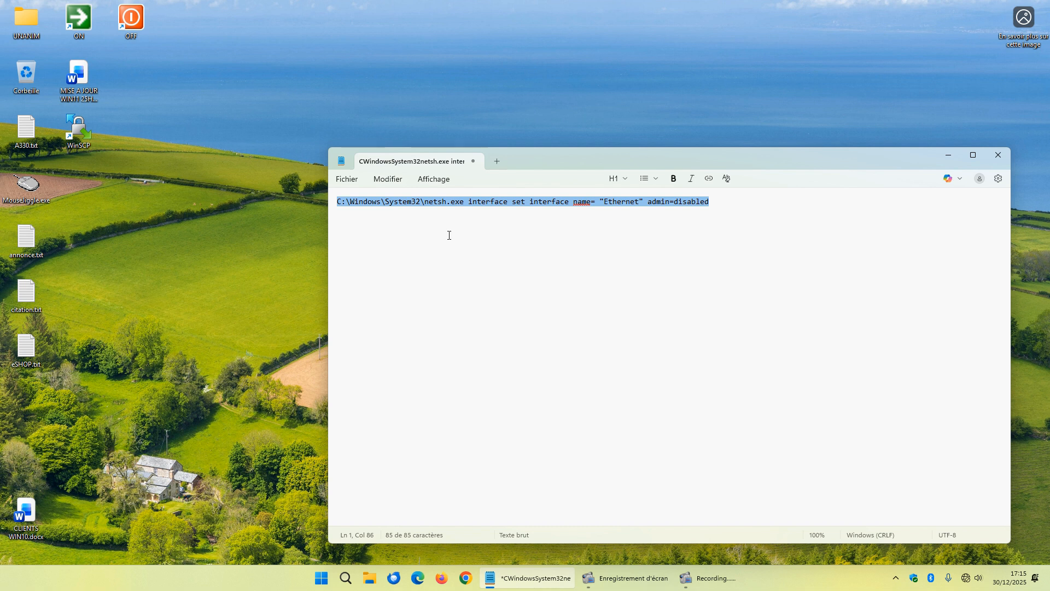
pyautogui.click(720, 202)
pyautogui.press('Return')
pyautogui.press('Return')
pyautogui.hotkey('ctrl', 'v')
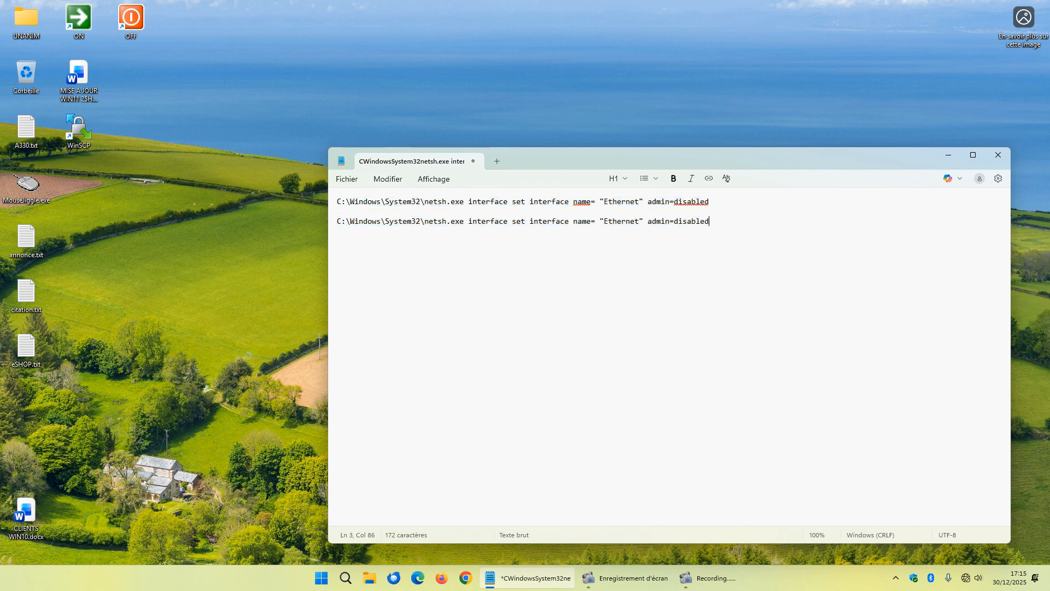
pyautogui.moveTo(713, 222); pyautogui.dragTo(676, 225)
pyautogui.write('enabled')
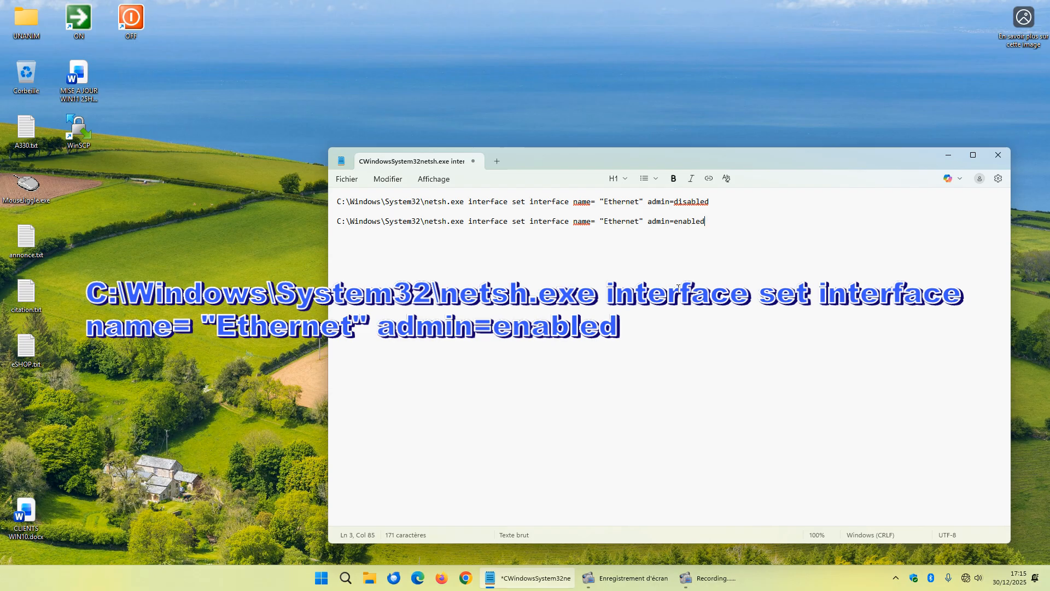
# - Switch to File Explorer and open the C:\Windows\System32 folder
pyautogui.moveTo(425, 221); pyautogui.dragTo(465, 221)
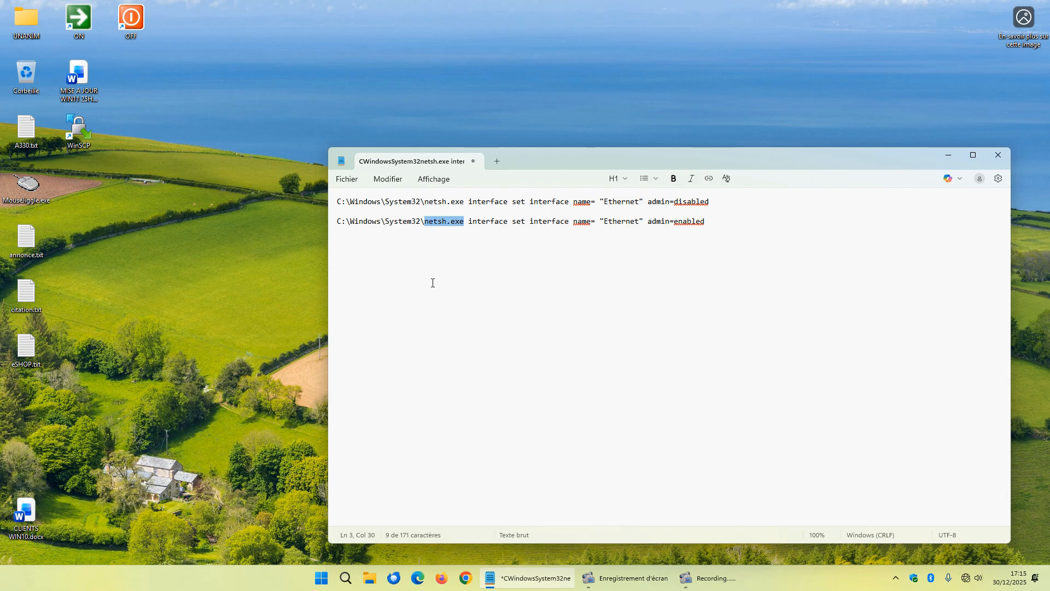
pyautogui.click(370, 579)
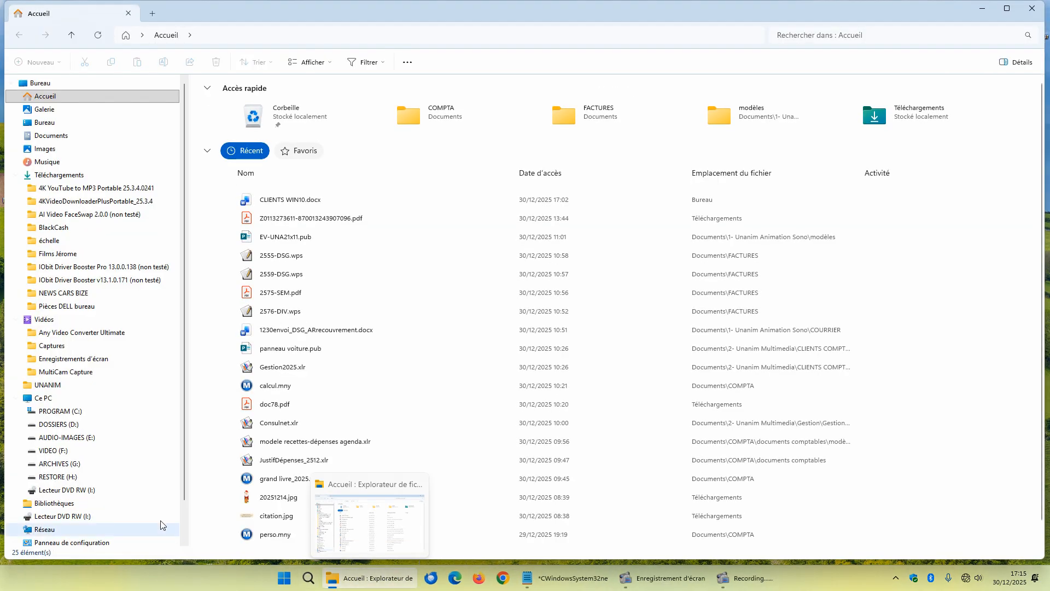
pyautogui.click(55, 399)
pyautogui.click(243, 112)
pyautogui.doubleClick(243, 112)
pyautogui.doubleClick(227, 190)
pyautogui.scroll(-8, 257, 328)
pyautogui.scroll(-5, 257, 331)
pyautogui.doubleClick(240, 417)
# - Locate netsh.exe in the System32 folder and create a shortcut to it on the desktop
pyautogui.scroll(-20, 528, 328)
pyautogui.scroll(-20, 527, 328)
pyautogui.scroll(-20, 527, 329)
pyautogui.scroll(-20, 528, 337)
pyautogui.scroll(-9, 527, 344)
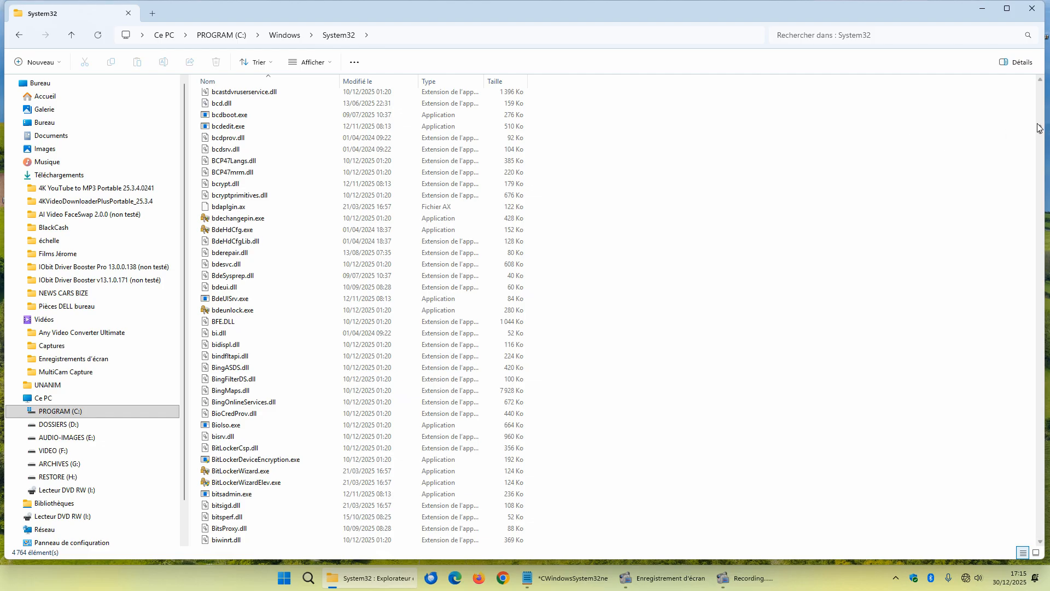
pyautogui.moveTo(1039, 131); pyautogui.dragTo(1040, 352)
pyautogui.scroll(5, 1047, 340)
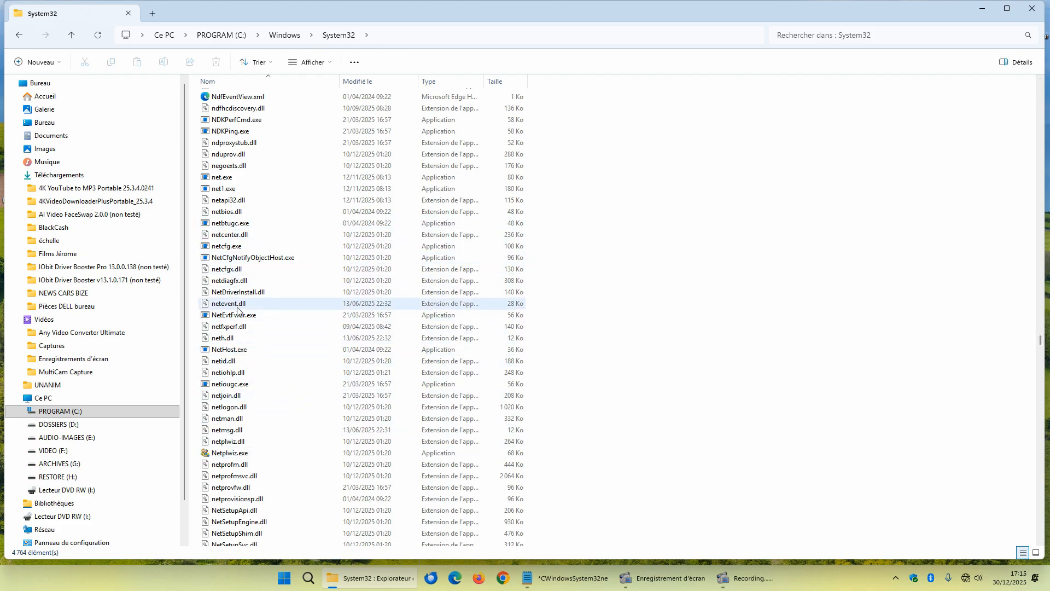
pyautogui.scroll(-1, 247, 444)
pyautogui.scroll(-1, 248, 445)
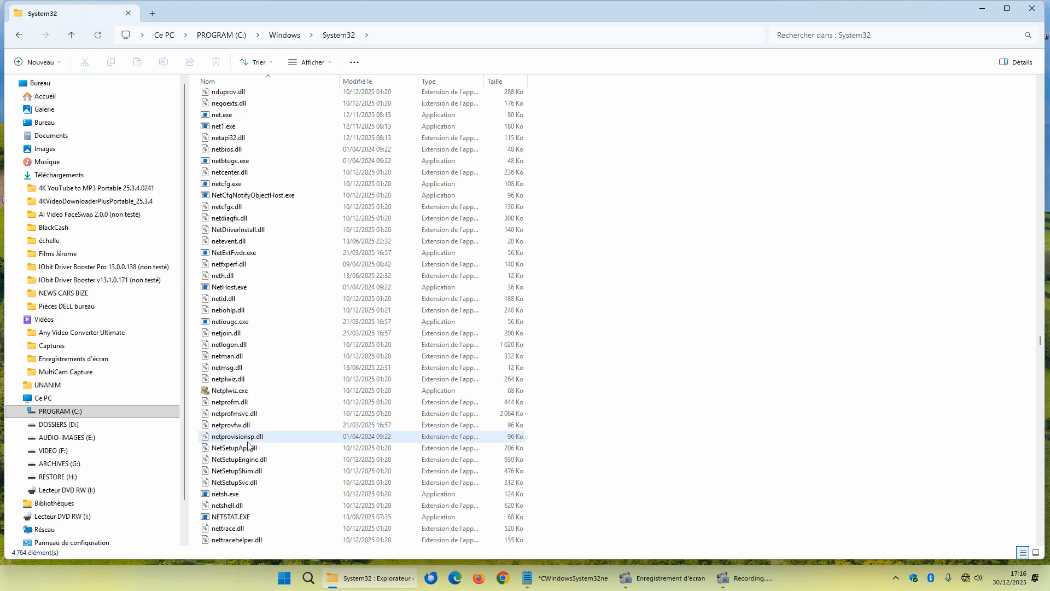
pyautogui.rightClick(225, 494)
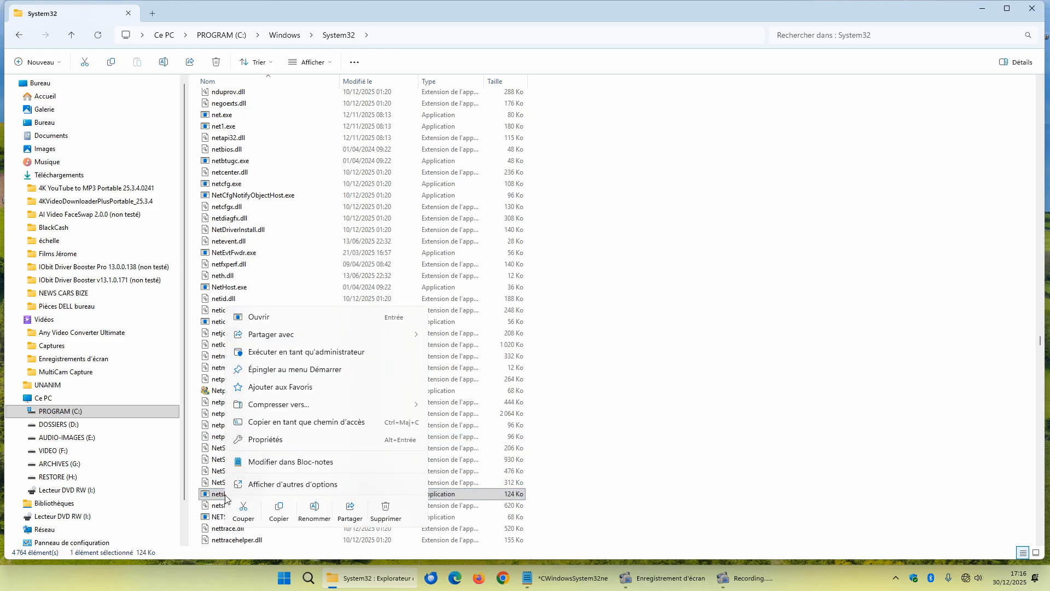
pyautogui.click(254, 484)
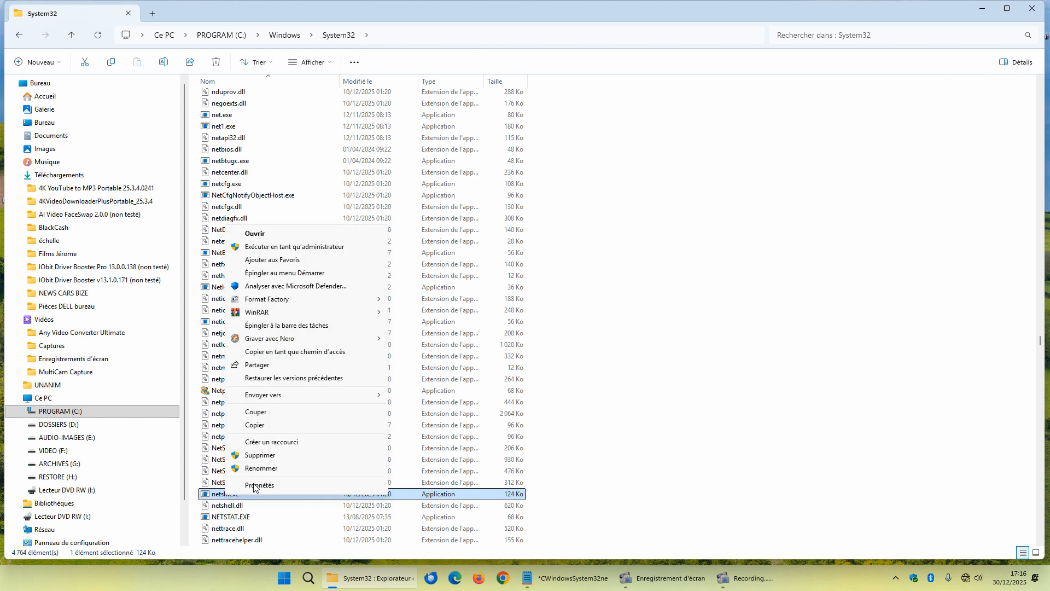
pyautogui.moveTo(281, 394)
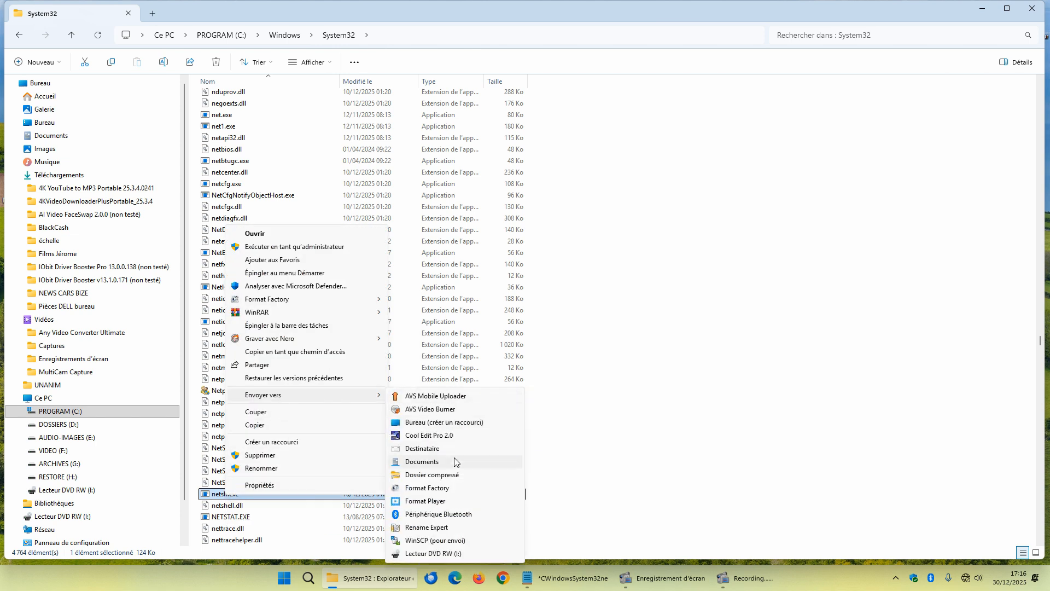
pyautogui.click(440, 426)
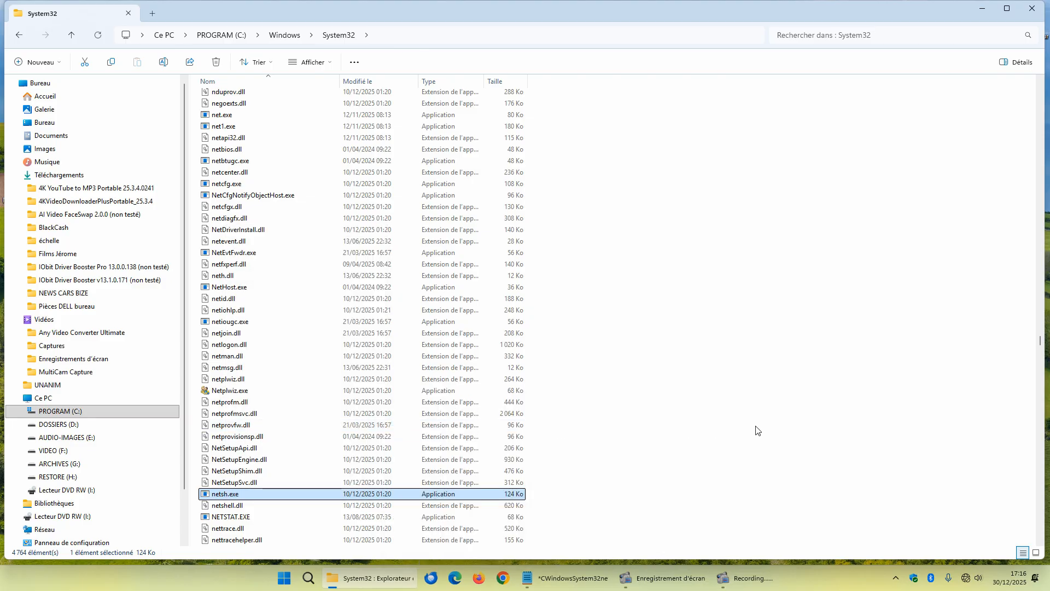
# - Create a second desktop shortcut to netsh.exe and close the System32 window
pyautogui.rightClick(235, 498)
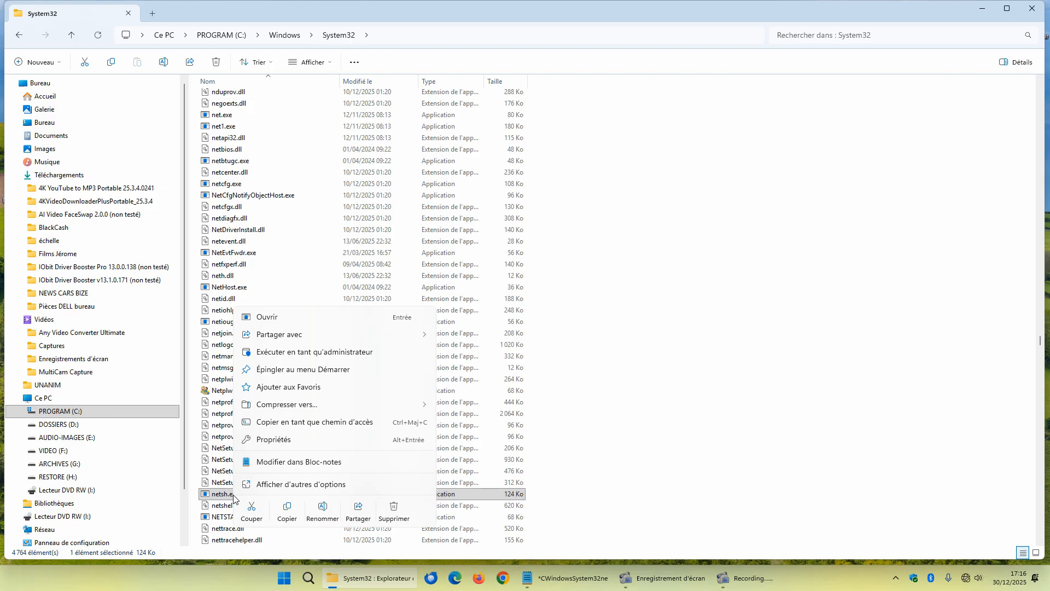
pyautogui.click(272, 484)
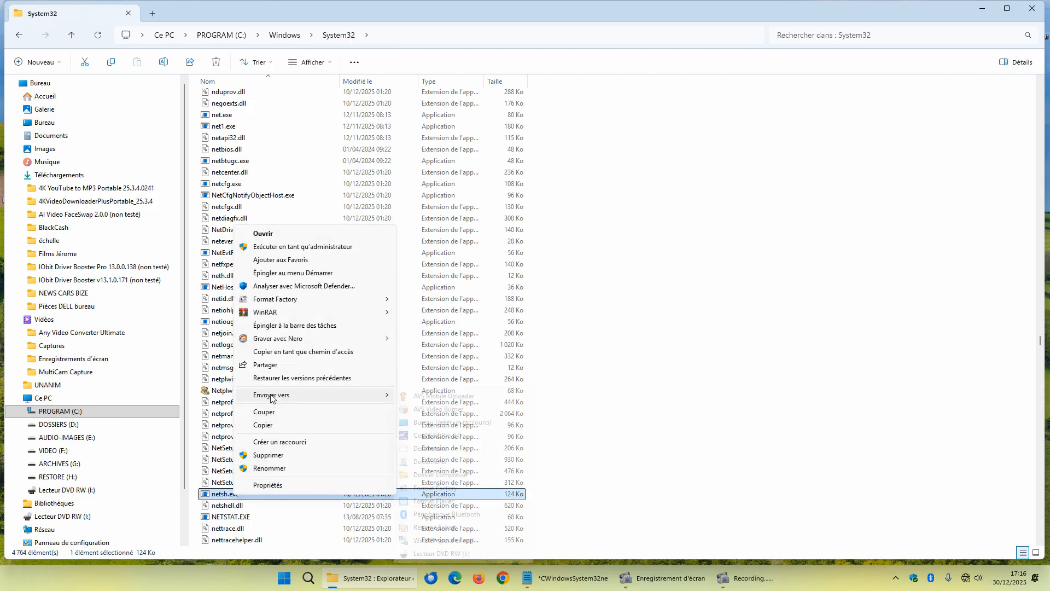
pyautogui.moveTo(273, 395)
pyautogui.click(460, 425)
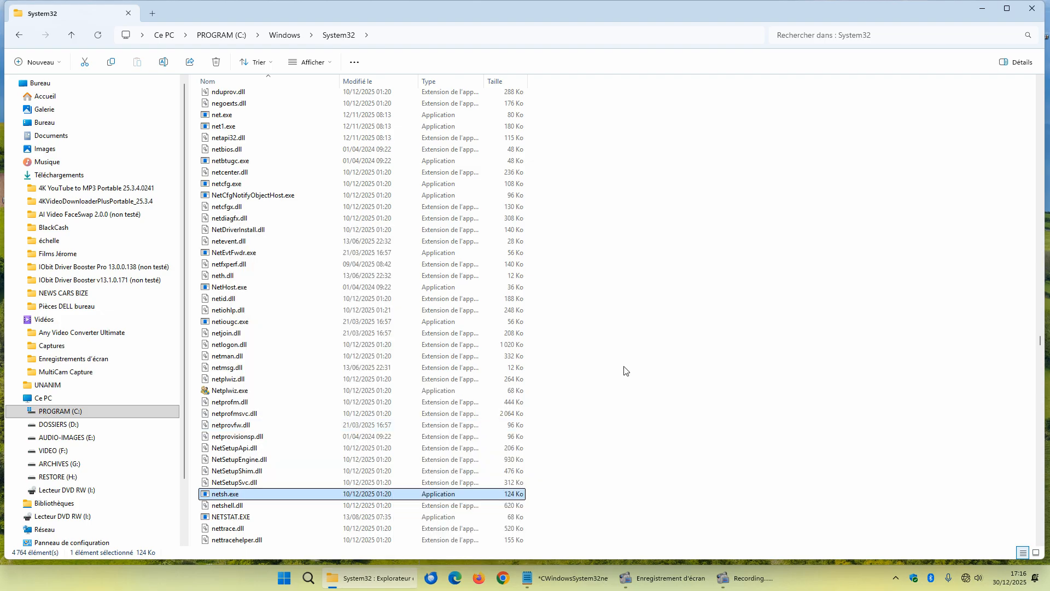
pyautogui.click(1032, 8)
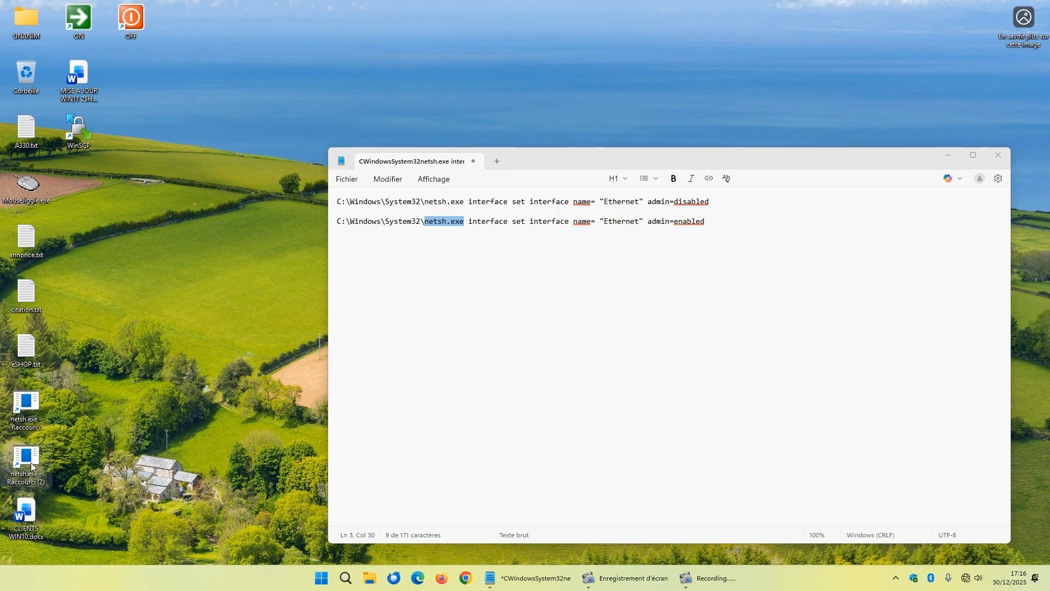
# - Replace the first netsh.exe shortcut's target with the note's command C:\Windows\System32\netsh.exe interface set interface name= "Ethernet" admin=disabled
pyautogui.rightClick(31, 412)
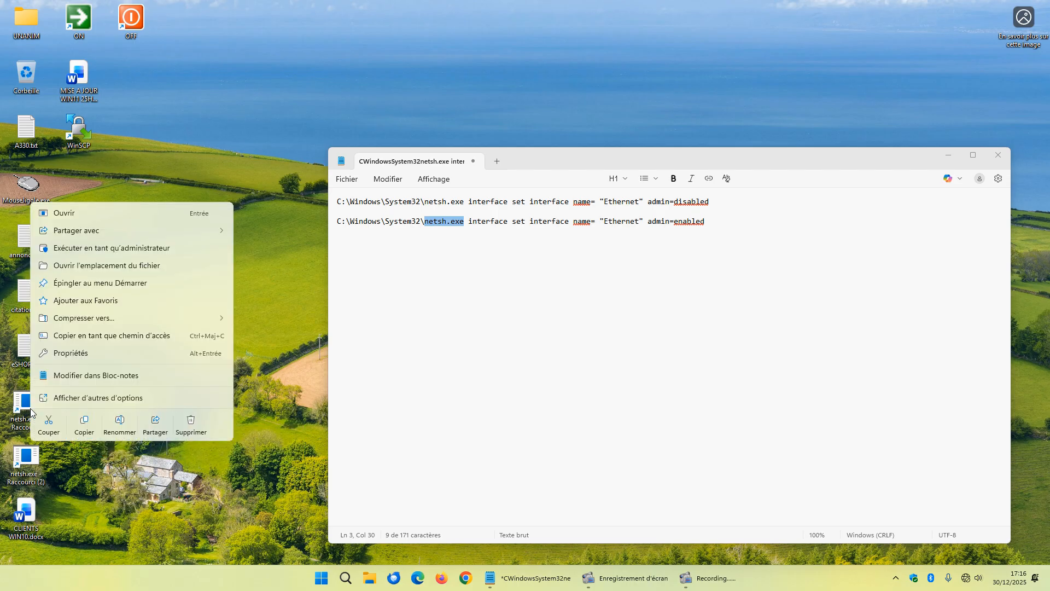
pyautogui.click(67, 353)
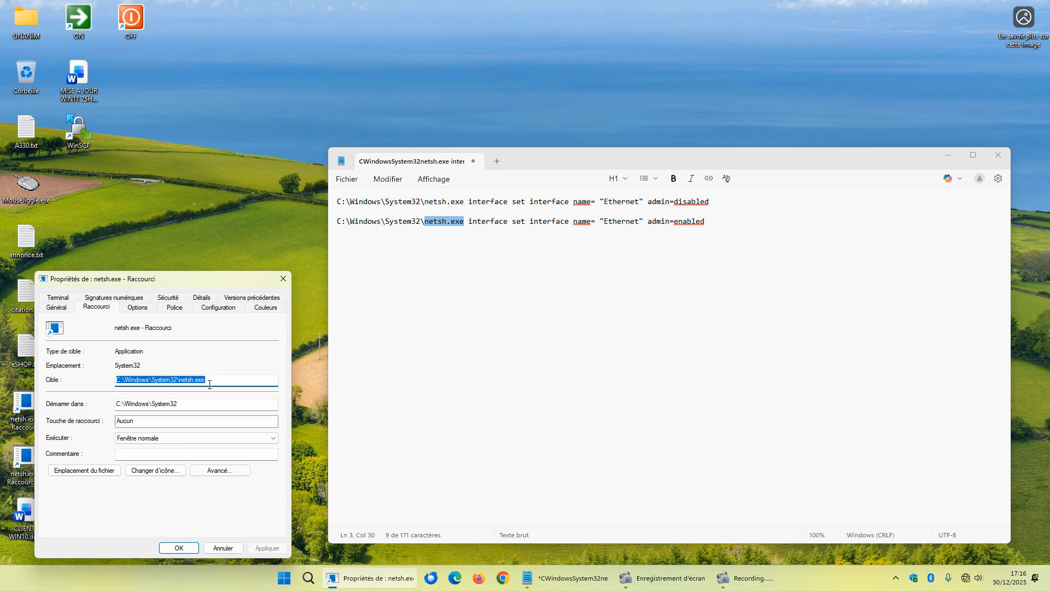
pyautogui.moveTo(714, 201); pyautogui.dragTo(335, 201)
pyautogui.hotkey('ctrl', 'c')
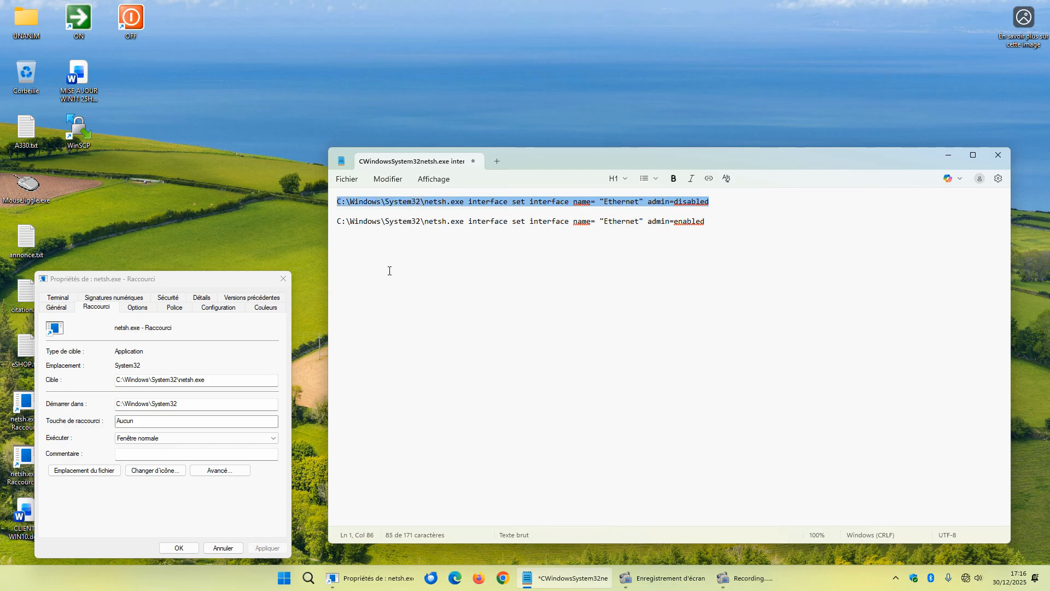
pyautogui.moveTo(217, 381); pyautogui.dragTo(85, 384)
pyautogui.hotkey('ctrl', 'v')
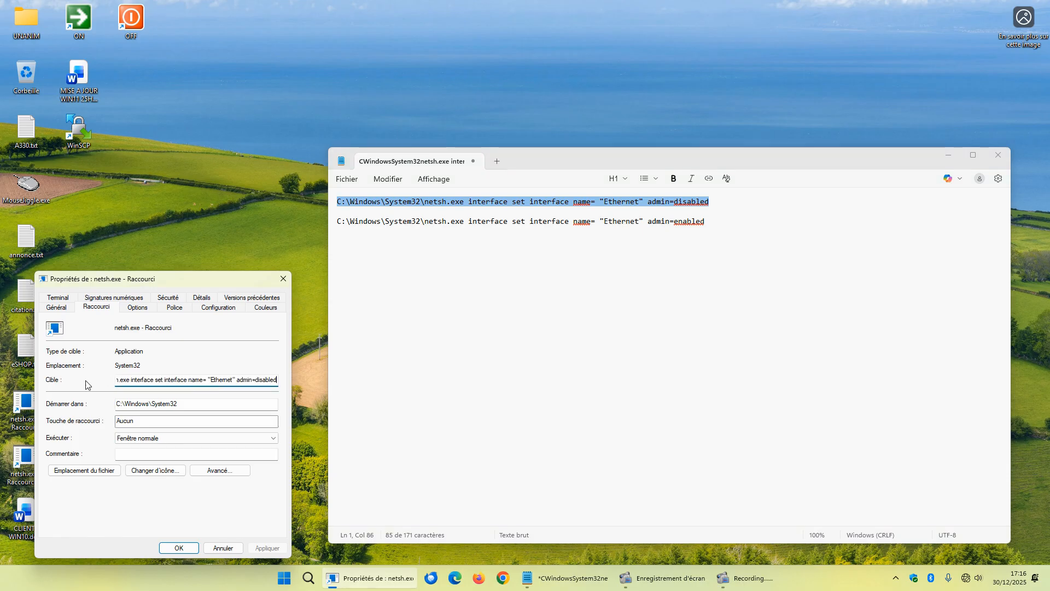
# - Change the shortcut's icon to the red power symbol from the SHELL32 icon set
pyautogui.click(146, 472)
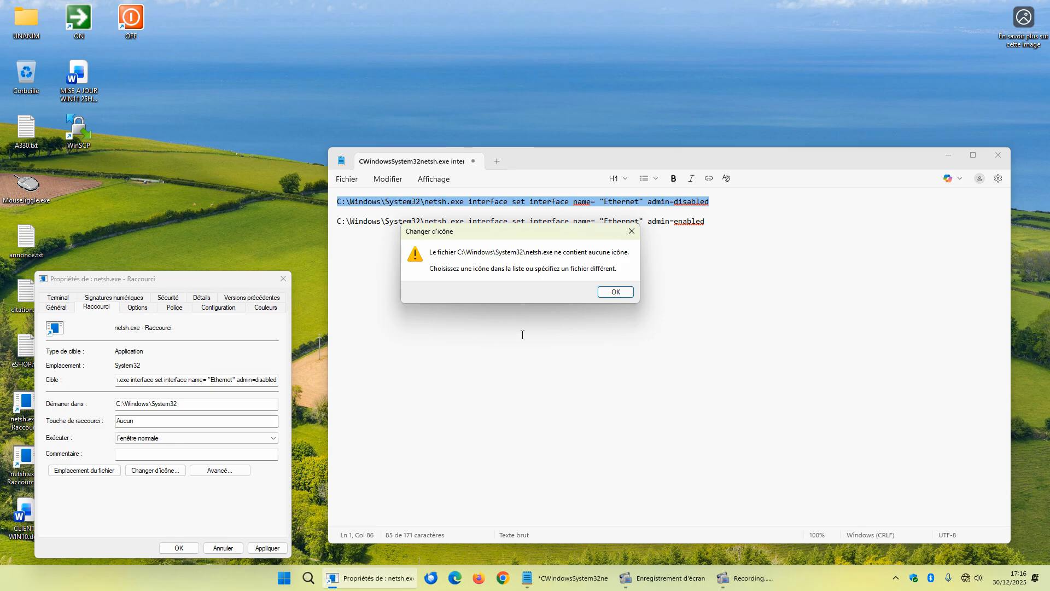
pyautogui.click(613, 293)
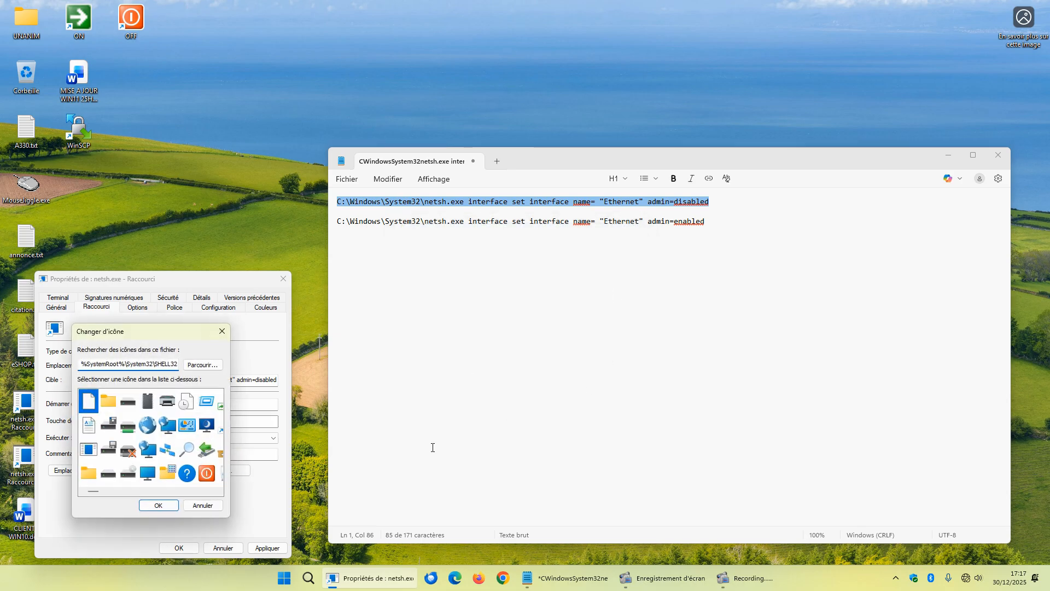
pyautogui.click(208, 474)
pyautogui.click(158, 507)
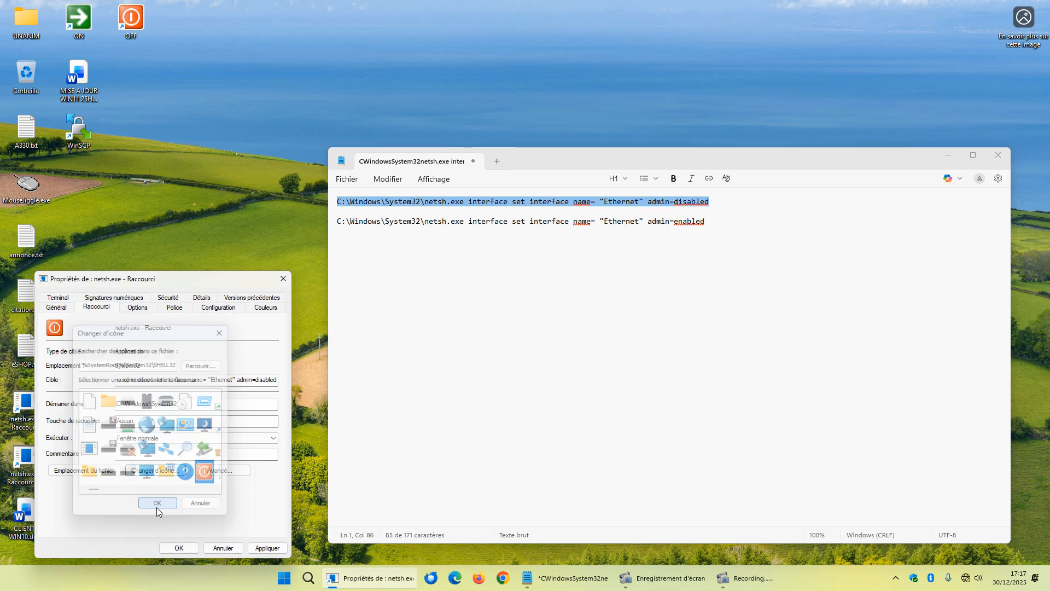
# - Save the first shortcut's properties and set the second netsh.exe shortcut's target to C:\Windows\System32\netsh.exe interface set interface name= "Ethernet" admin=enabled
pyautogui.click(177, 548)
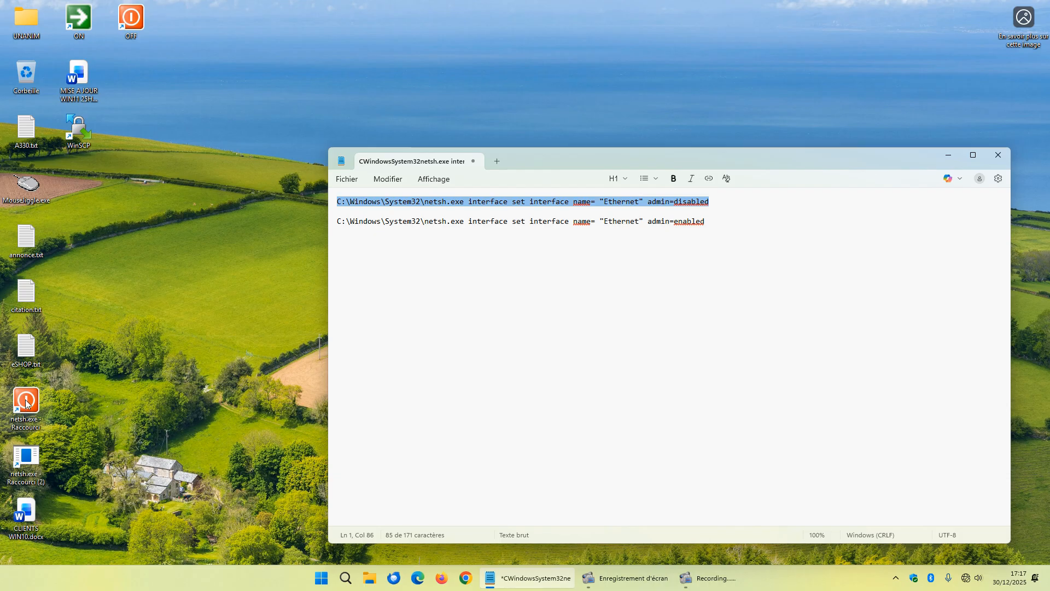
pyautogui.click(23, 464)
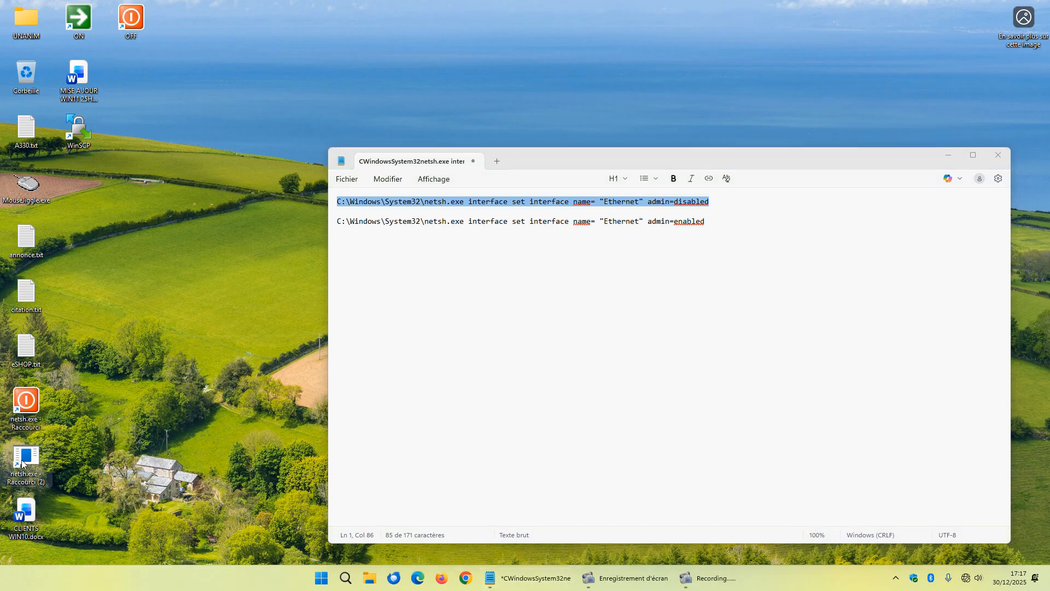
pyautogui.rightClick(23, 464)
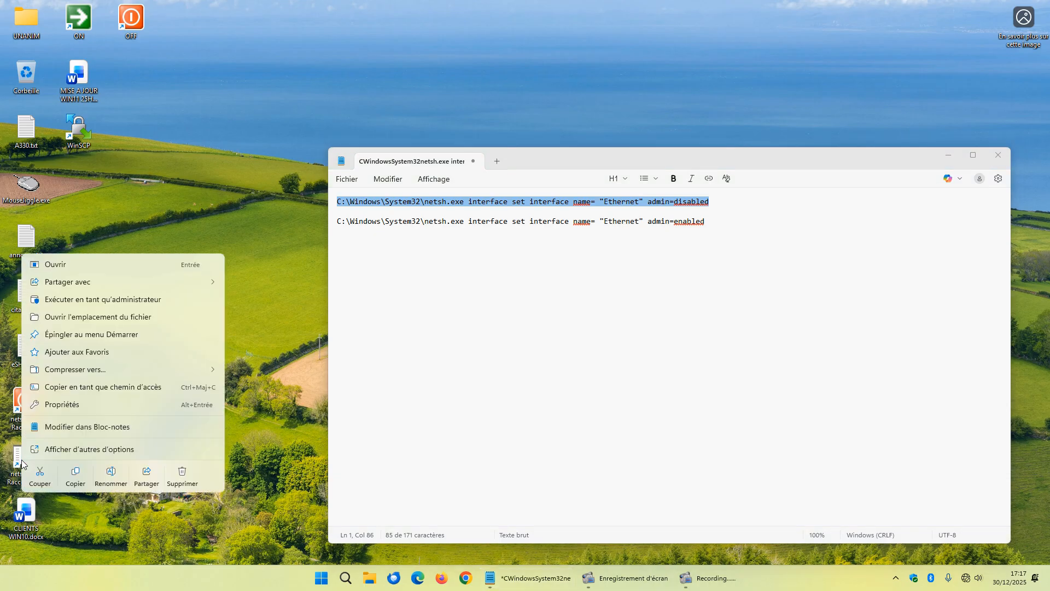
pyautogui.click(66, 408)
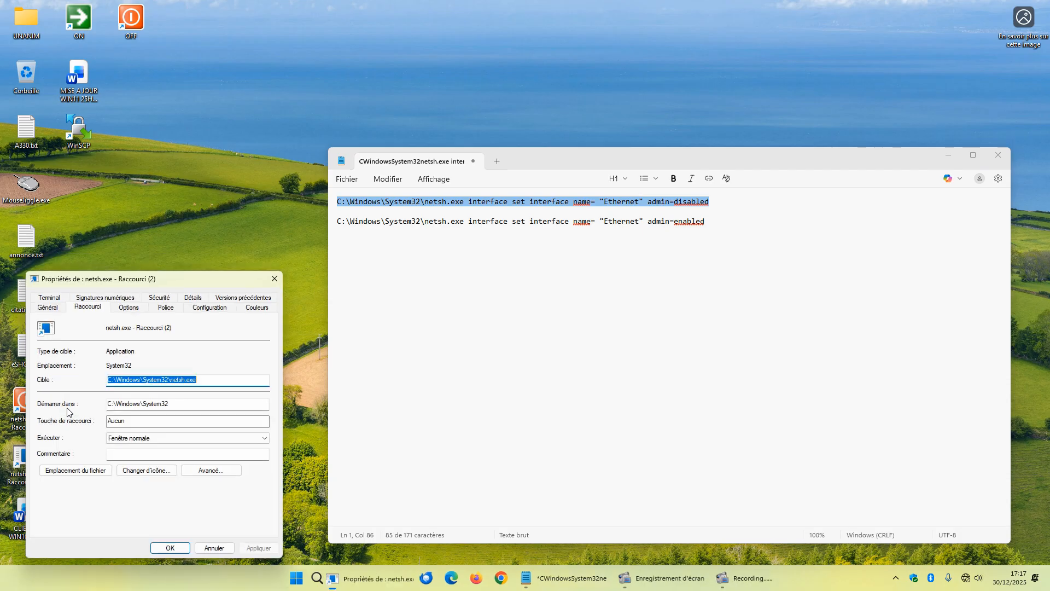
pyautogui.moveTo(727, 221); pyautogui.dragTo(336, 221)
pyautogui.hotkey('ctrl', 'c')
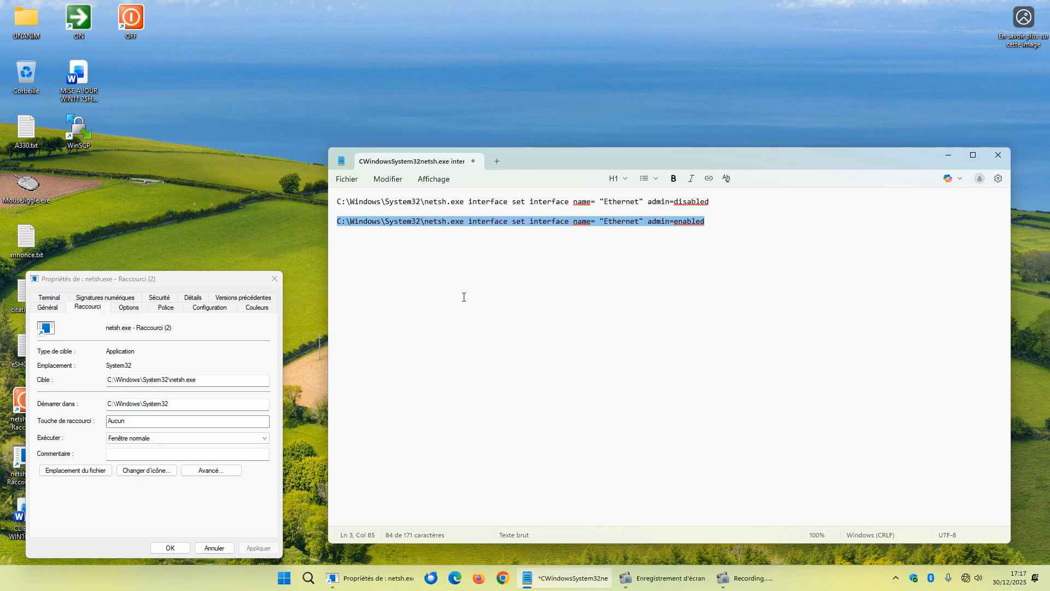
pyautogui.click(197, 378)
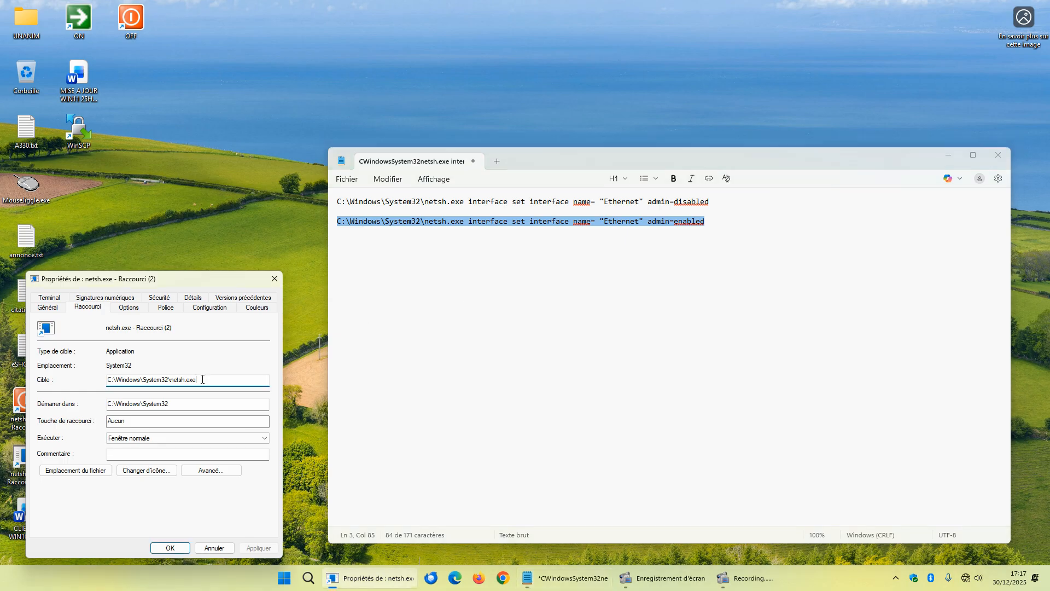
pyautogui.moveTo(197, 379); pyautogui.dragTo(99, 379)
pyautogui.hotkey('ctrl', 'v')
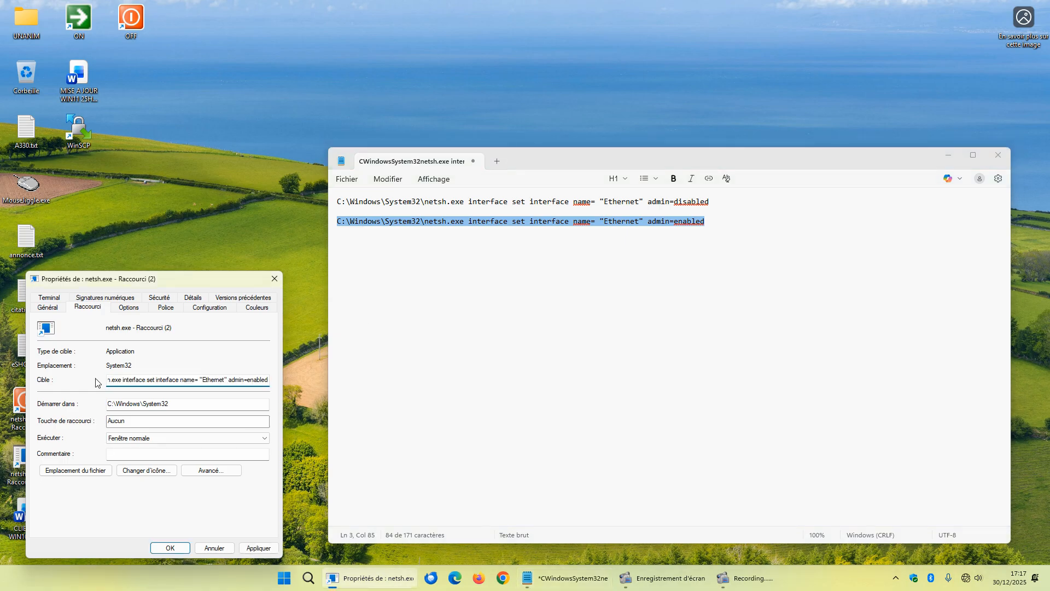
# - Change the second shortcut's icon to the green arrow from the SHELL32 icon set and save its properties
pyautogui.click(162, 471)
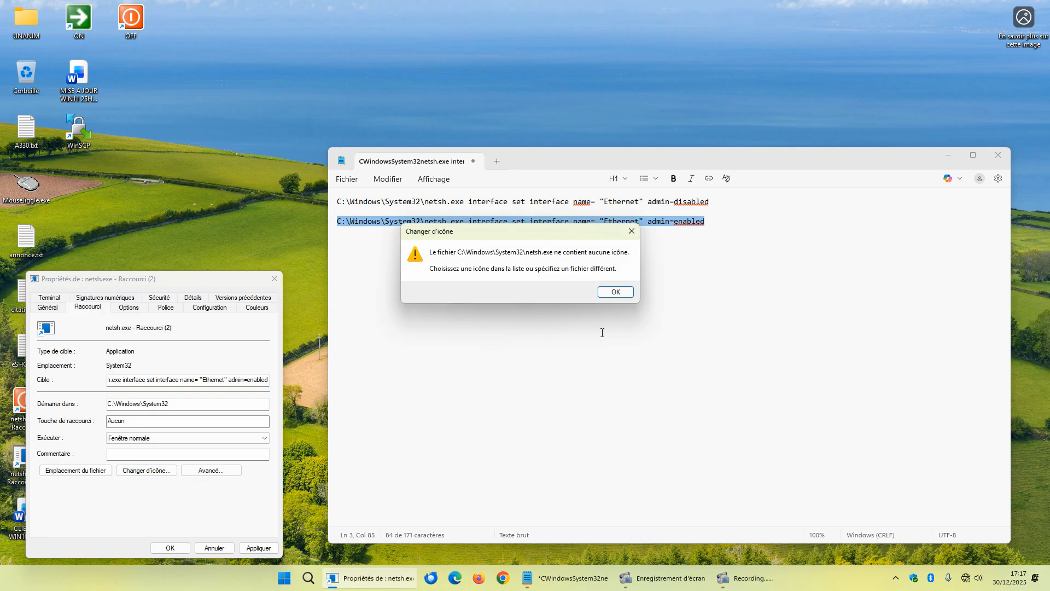
pyautogui.click(614, 291)
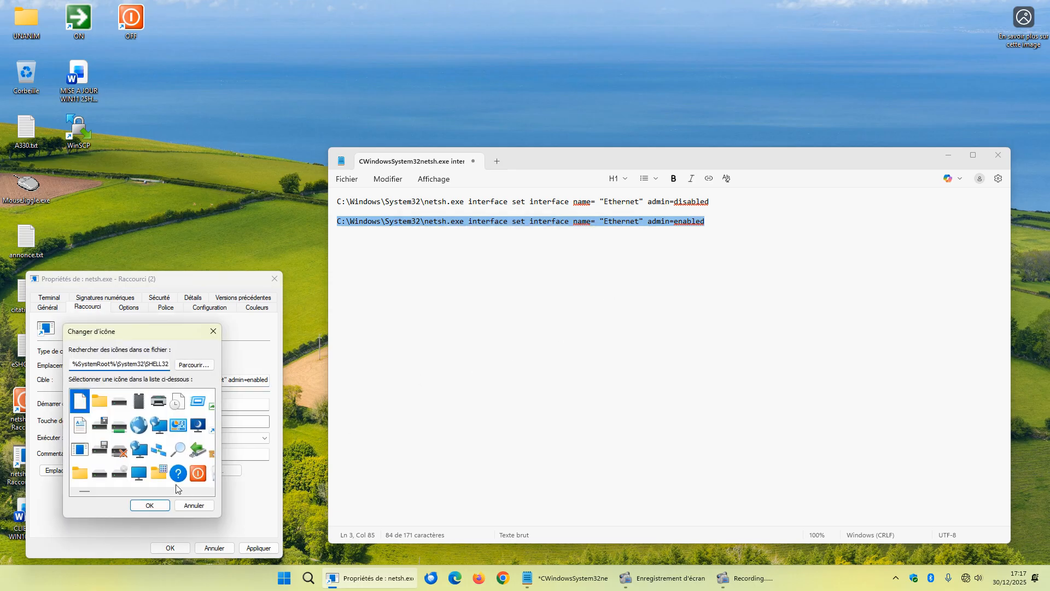
pyautogui.moveTo(85, 491); pyautogui.dragTo(149, 485)
pyautogui.click(135, 403)
pyautogui.click(152, 505)
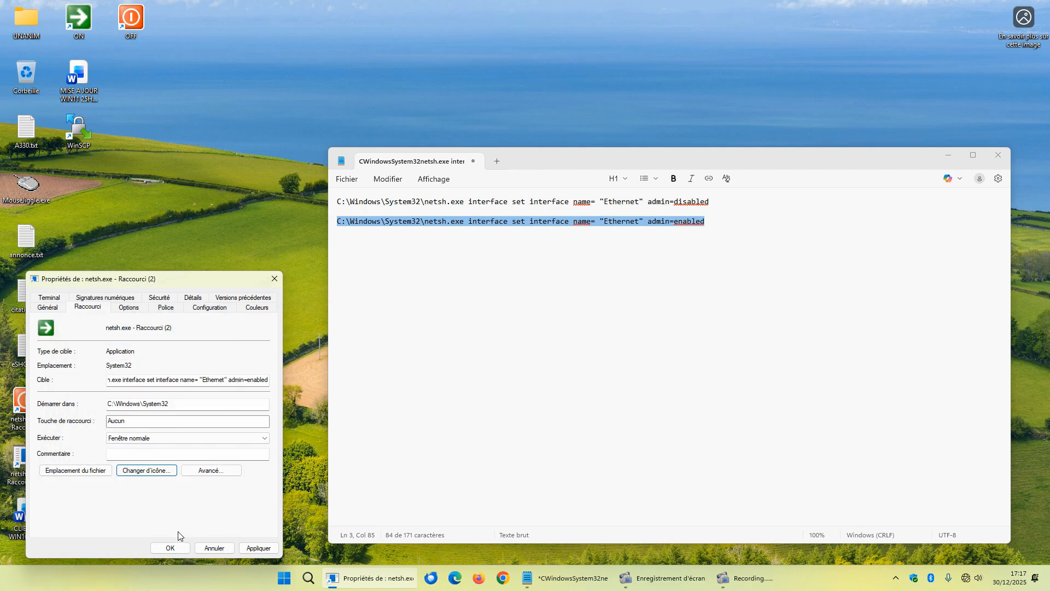
pyautogui.click(170, 547)
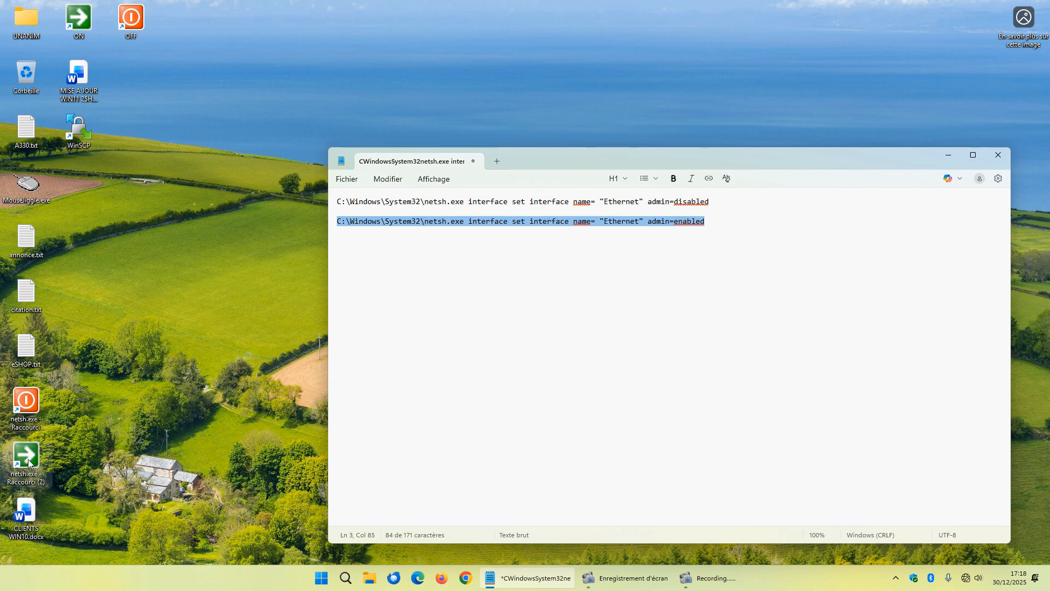
# - Try to rename the new red power shortcut as OFF, declining the alternative name OFF (2)
pyautogui.rightClick(29, 426)
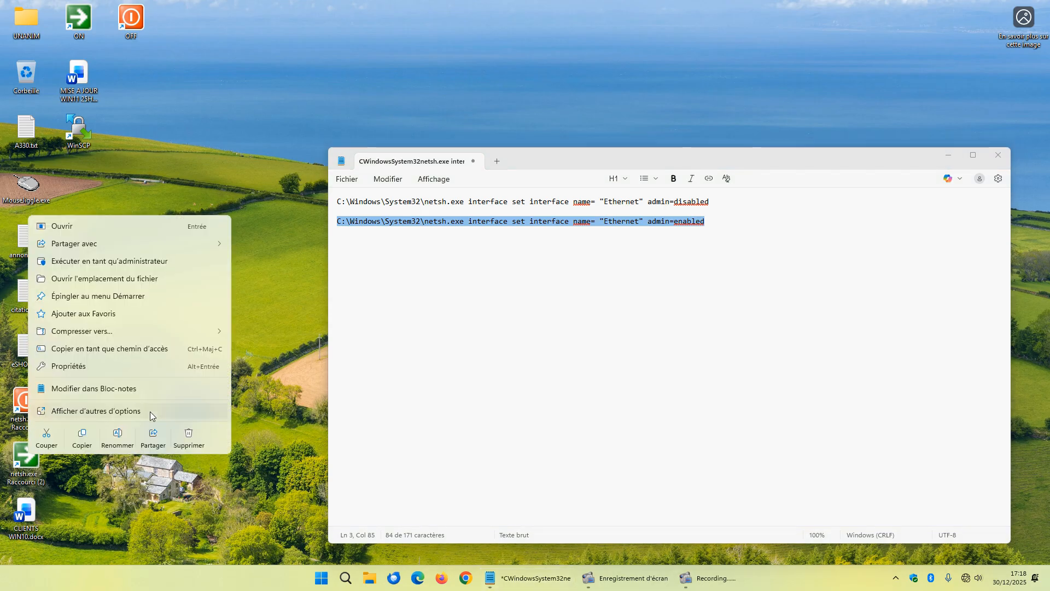
pyautogui.click(121, 440)
pyautogui.write('OFF')
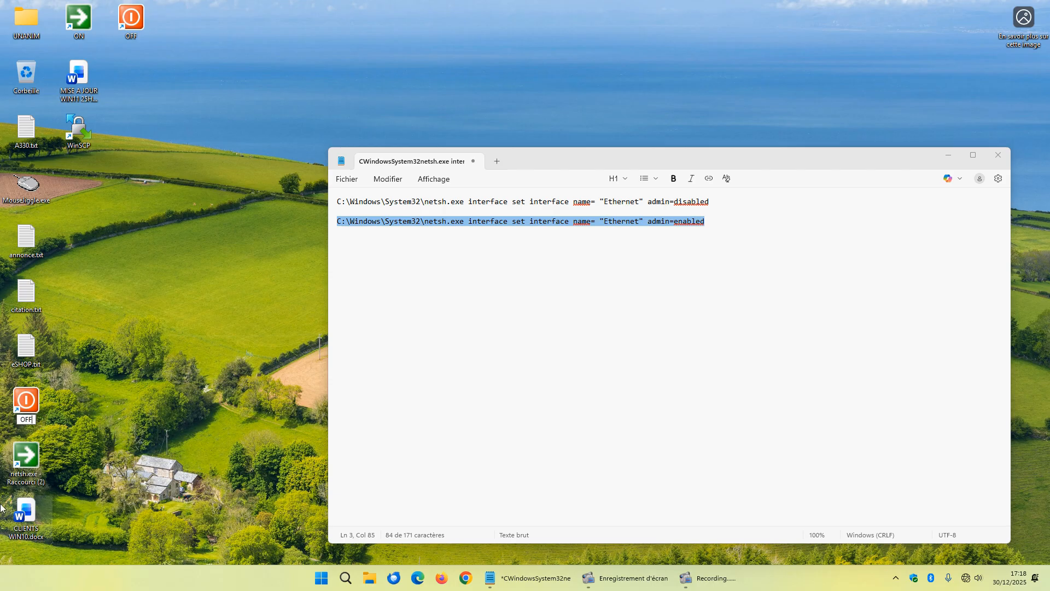
pyautogui.press('Return')
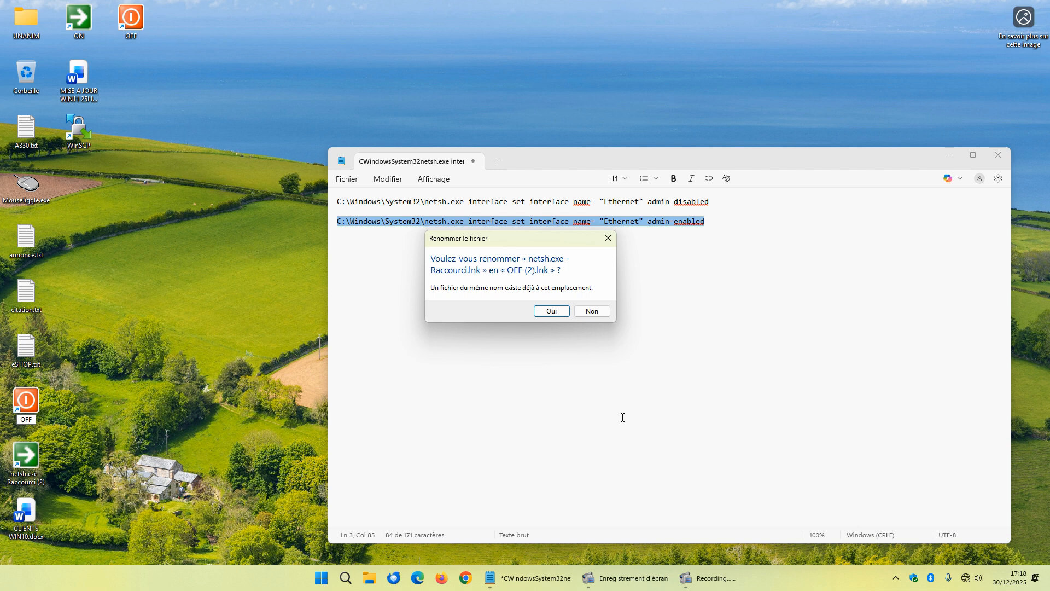
pyautogui.click(592, 313)
pyautogui.click(81, 440)
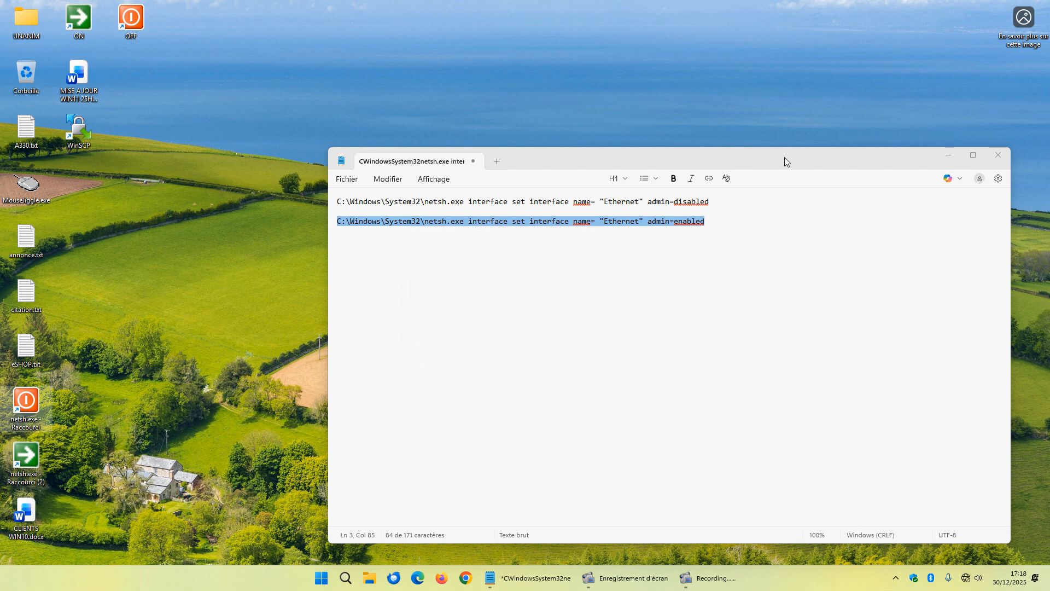
# - Close the Notepad note that holds the two netsh commands
pyautogui.click(998, 156)
pyautogui.click(719, 370)
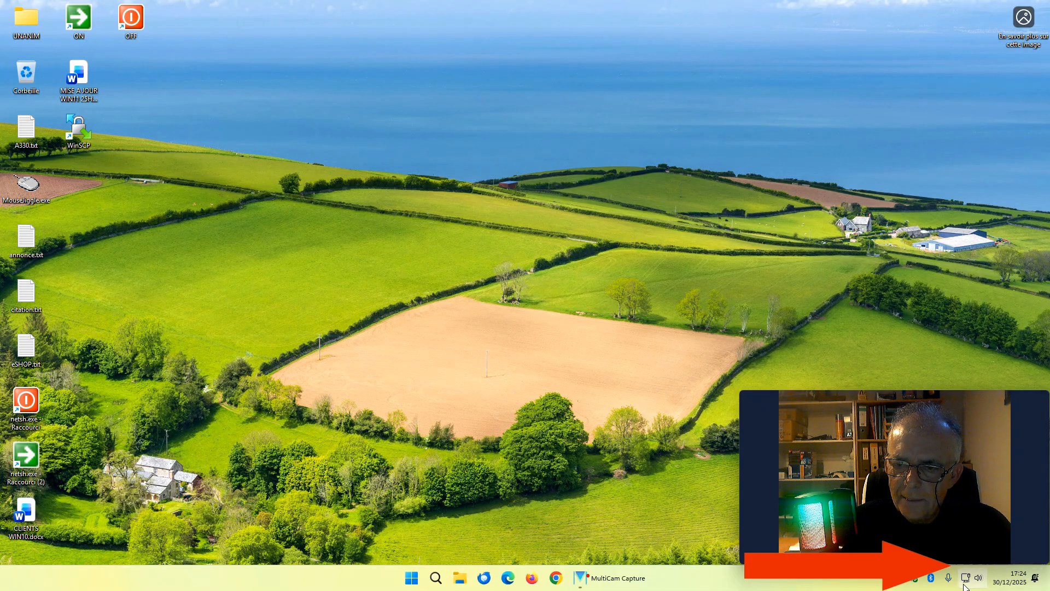
# - Test the adapter shortcuts by running OFF to disable Ethernet and ON to enable it again
pyautogui.doubleClick(134, 21)
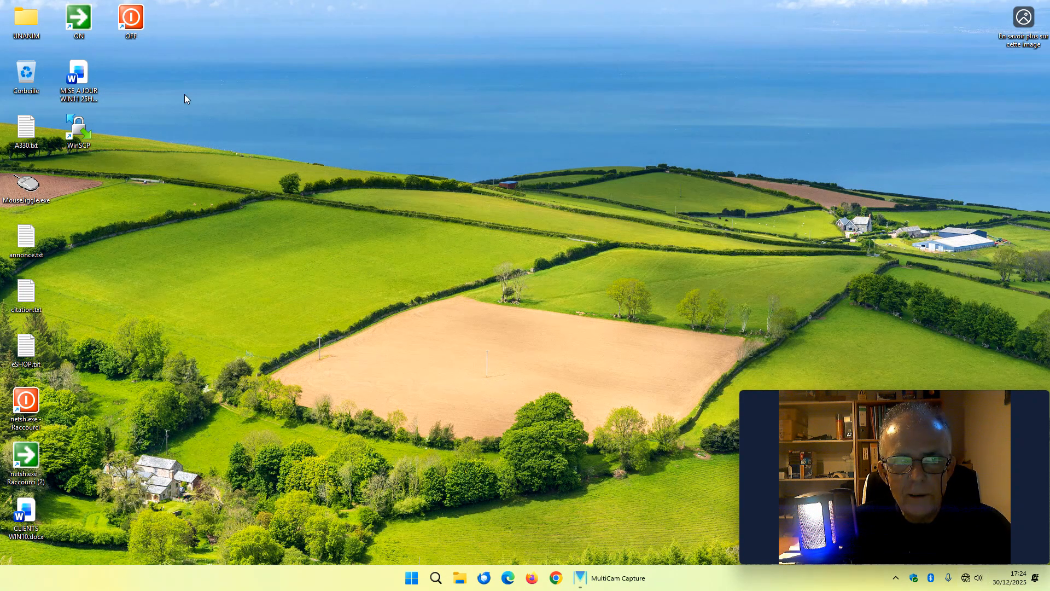
pyautogui.doubleClick(75, 21)
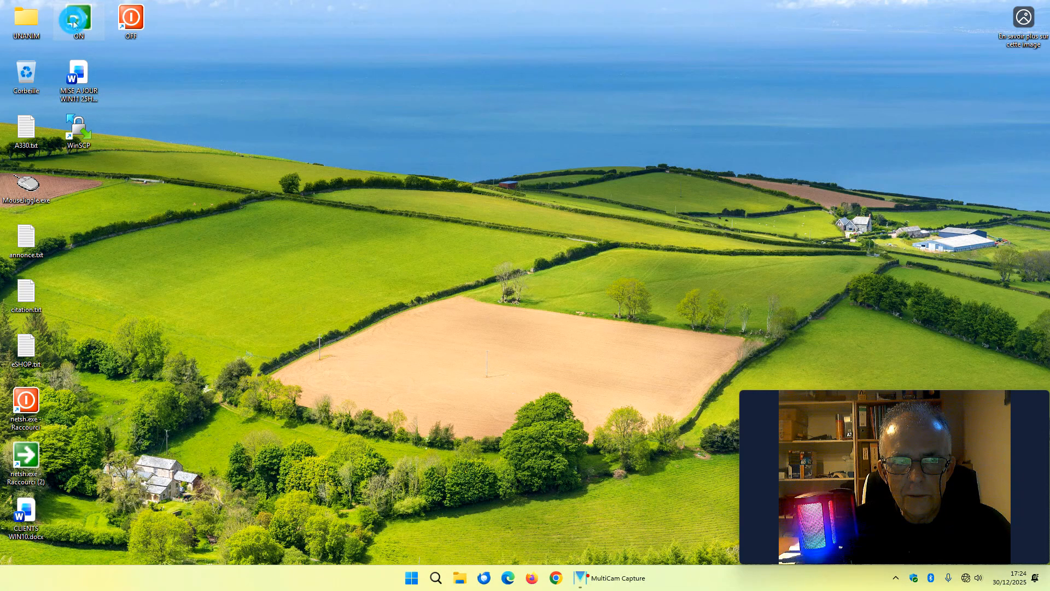